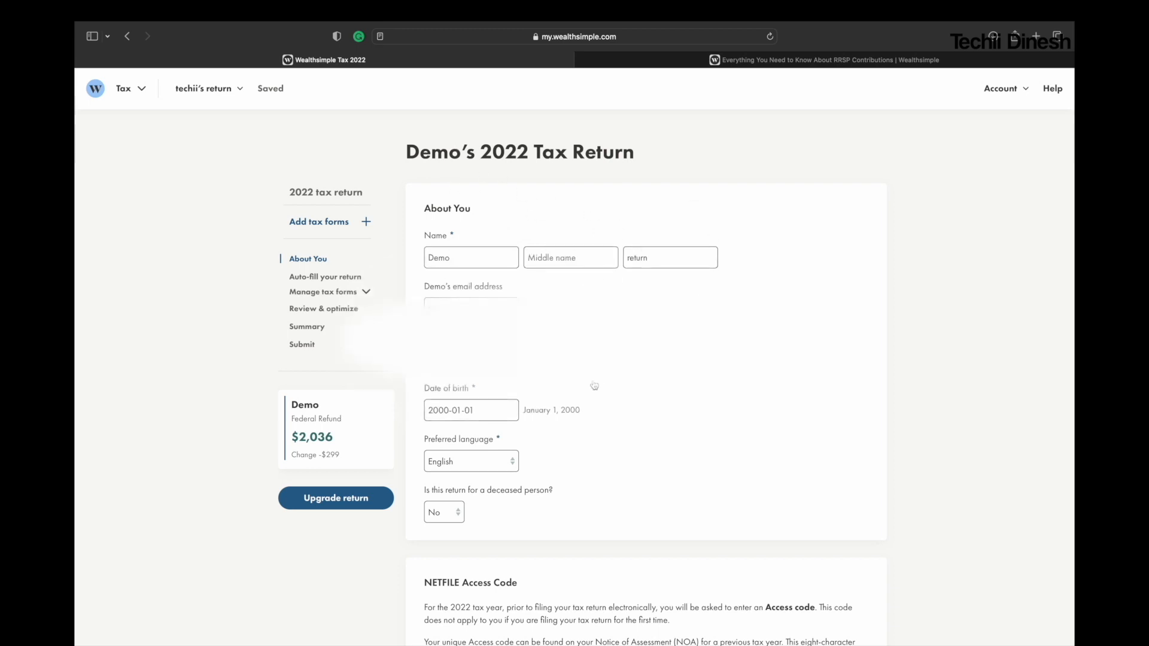
# Step: Review the About You sections covering the NETFILE access code, residence, family, miscellaneous questions and Climate Action Incentive Payment
pyautogui.scroll(-5, 614, 441)
pyautogui.scroll(-3, 646, 353)
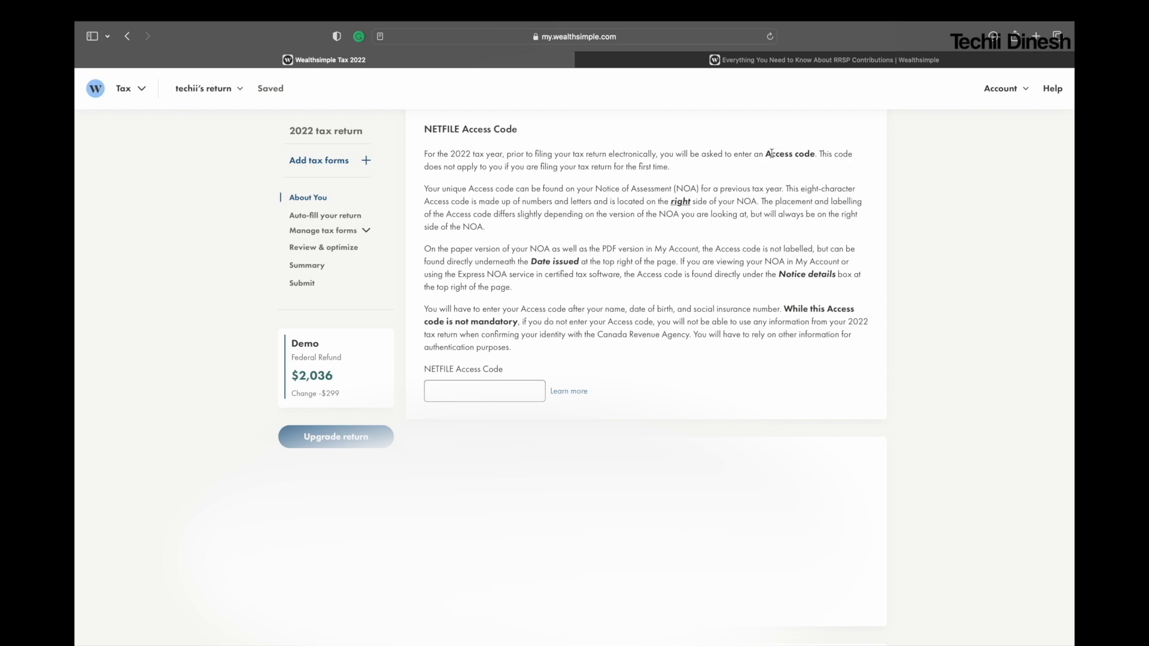
pyautogui.scroll(-10, 844, 479)
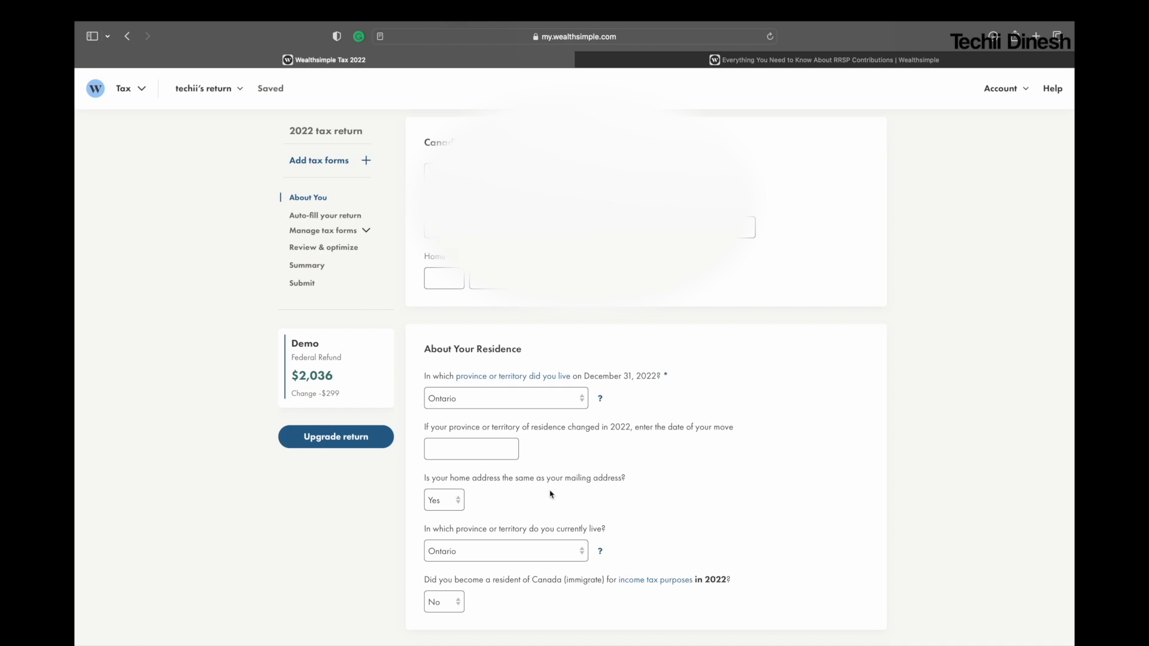
pyautogui.scroll(-5, 799, 533)
pyautogui.scroll(-9, 799, 535)
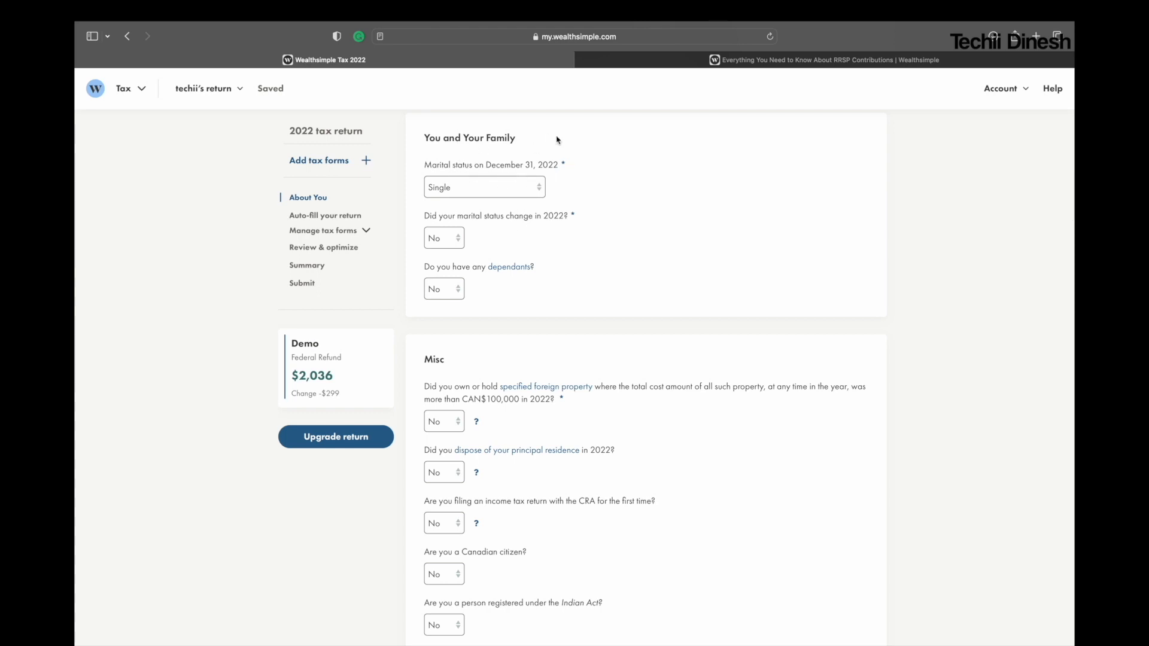
pyautogui.scroll(-2, 511, 365)
pyautogui.scroll(-5, 512, 367)
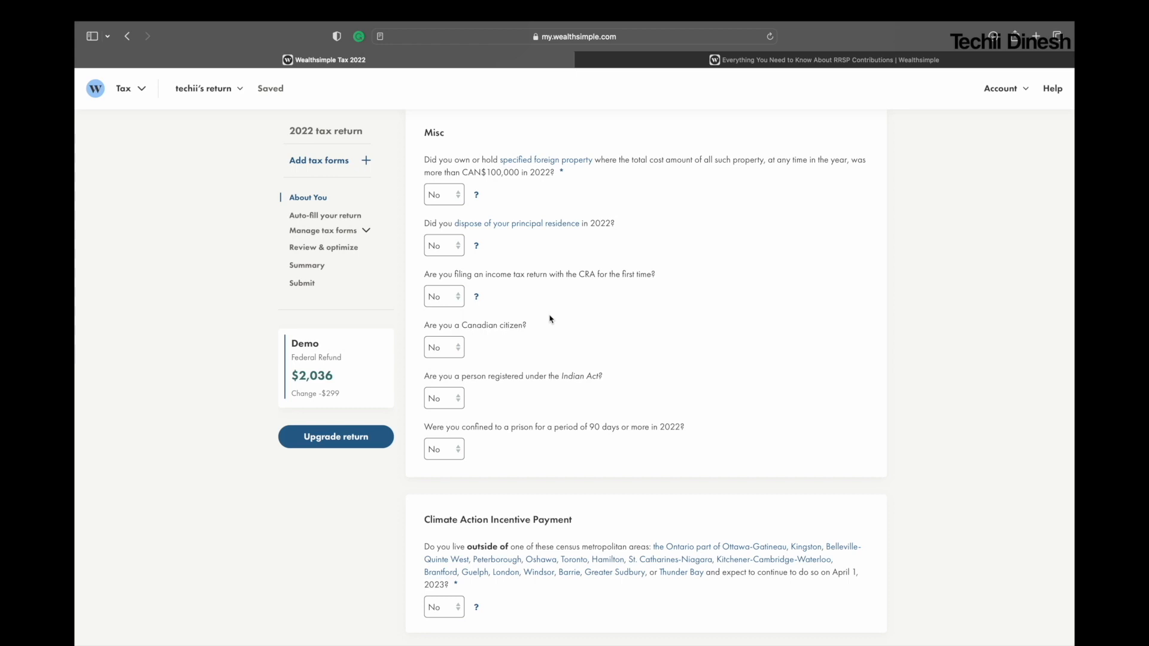
pyautogui.scroll(-6, 759, 419)
pyautogui.scroll(-1, 759, 419)
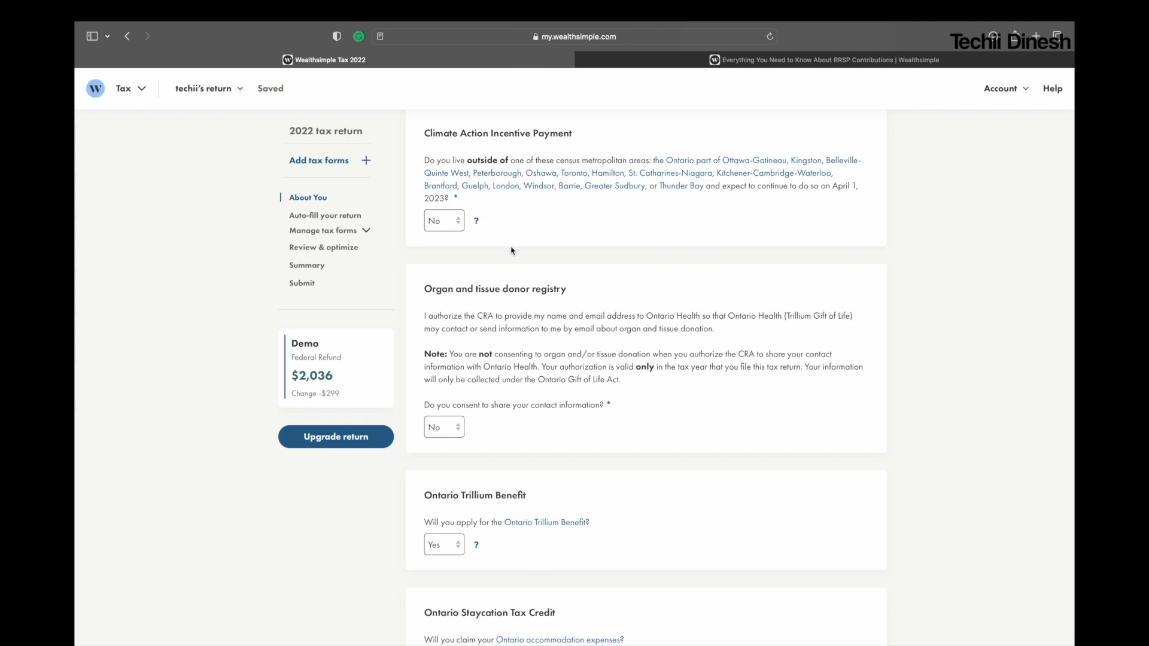
# Step: Review the organ and tissue donor registry questions and consult the help for the Ontario Trillium Benefit question
pyautogui.scroll(-3, 550, 386)
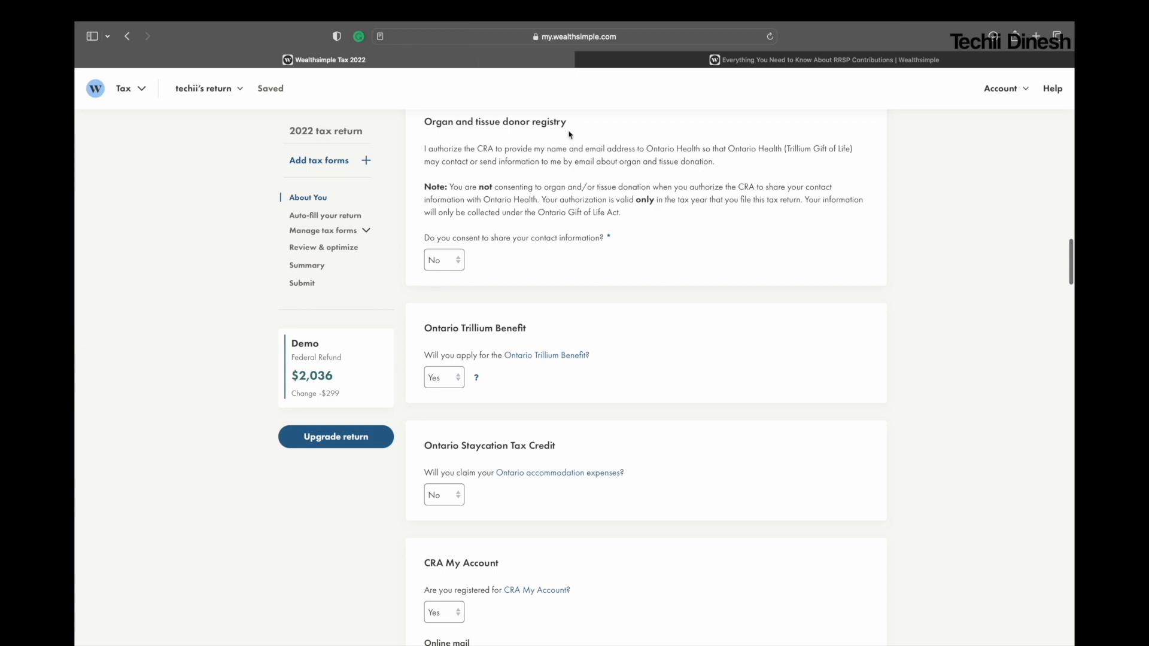
pyautogui.scroll(-1, 547, 307)
pyautogui.scroll(-3, 547, 307)
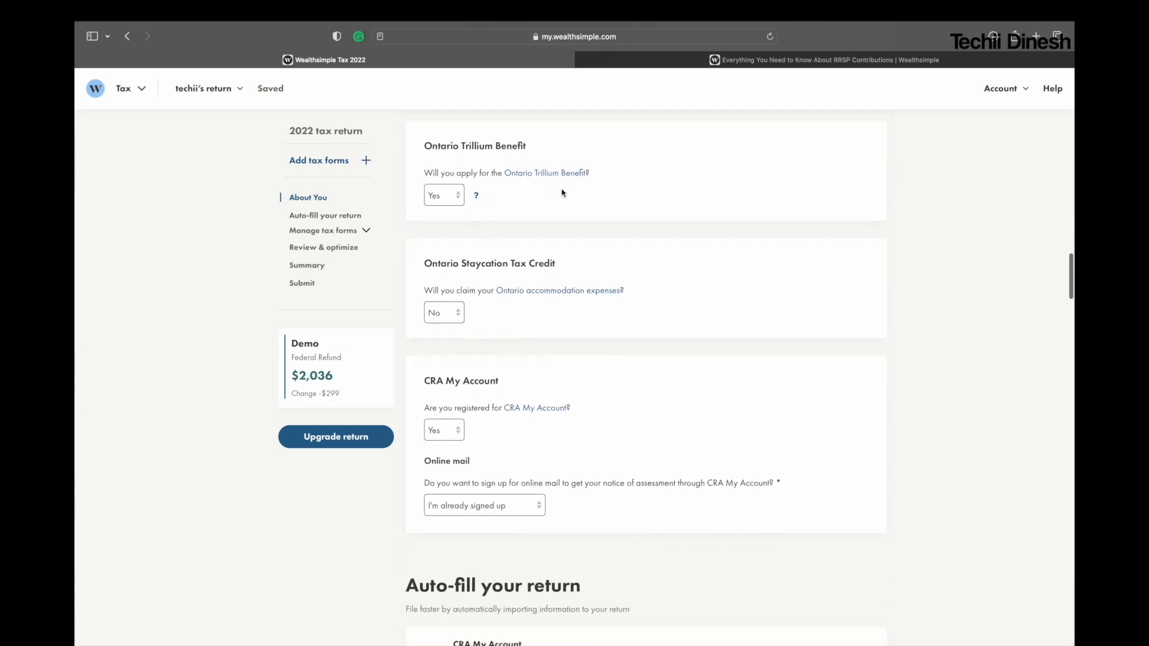
pyautogui.click(477, 197)
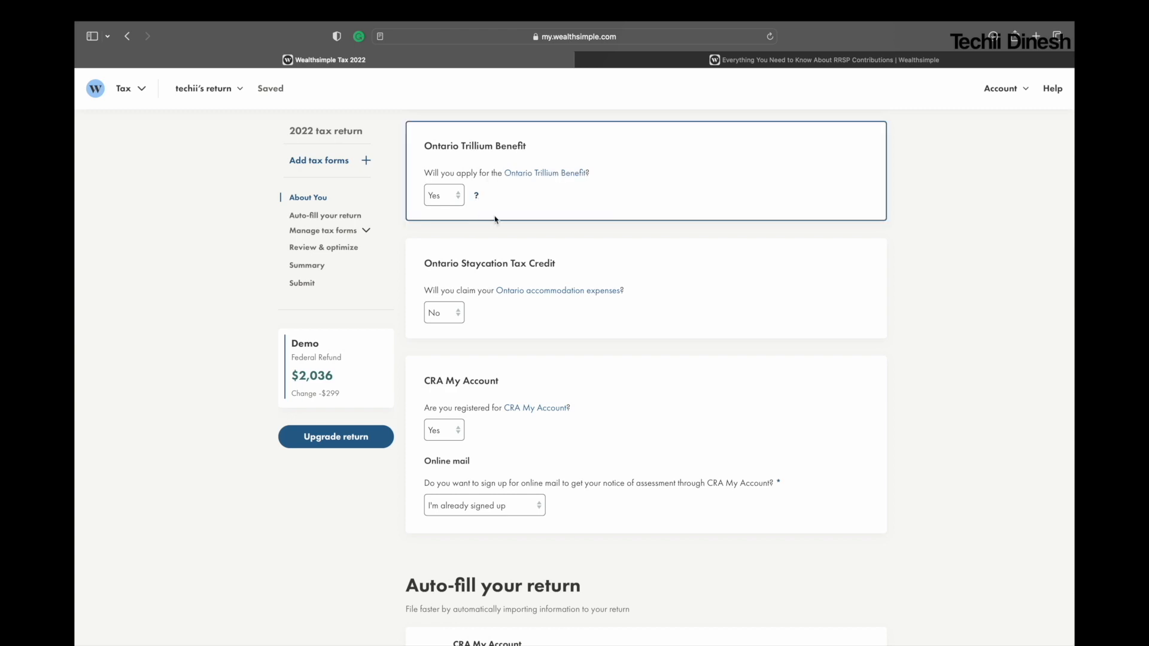
# Step: Open the Ontario accommodation expenses reference from the Ontario Staycation Tax Credit section and read the eligible expenses
pyautogui.scroll(-2, 524, 254)
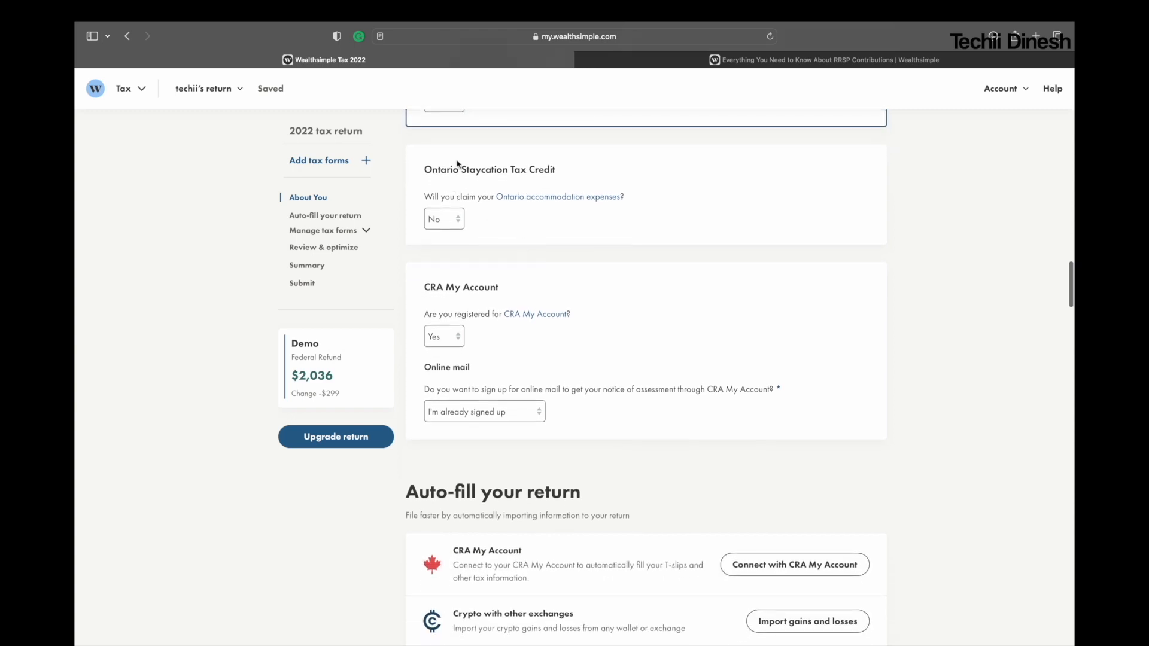
pyautogui.moveTo(426, 169); pyautogui.dragTo(579, 175)
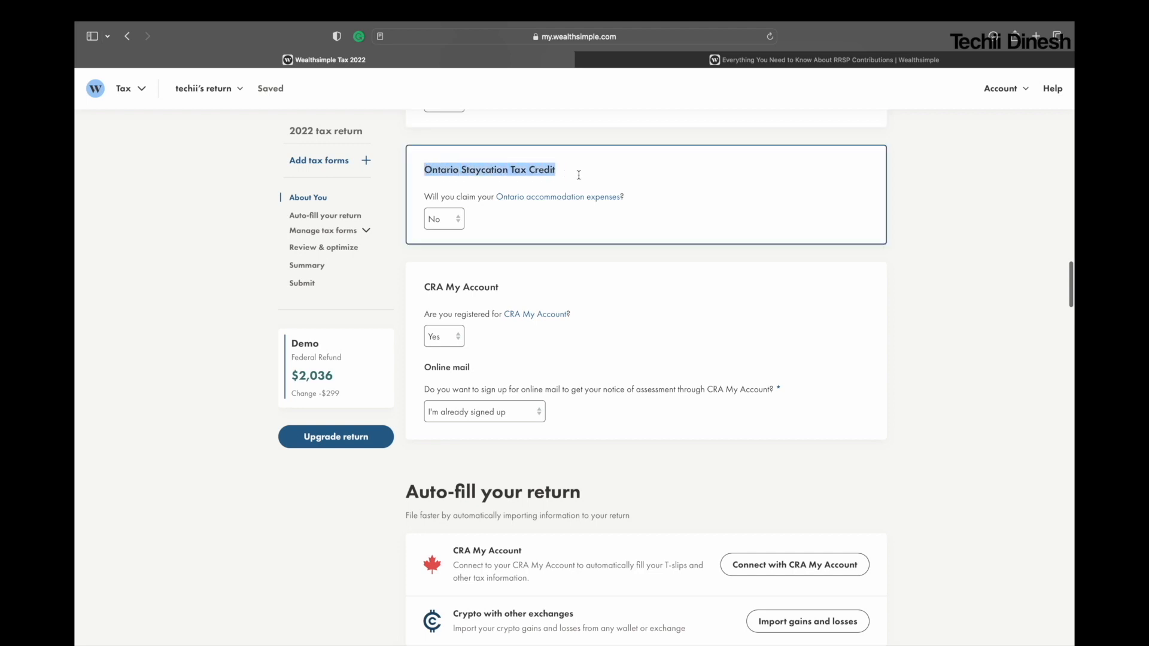
pyautogui.click(536, 199)
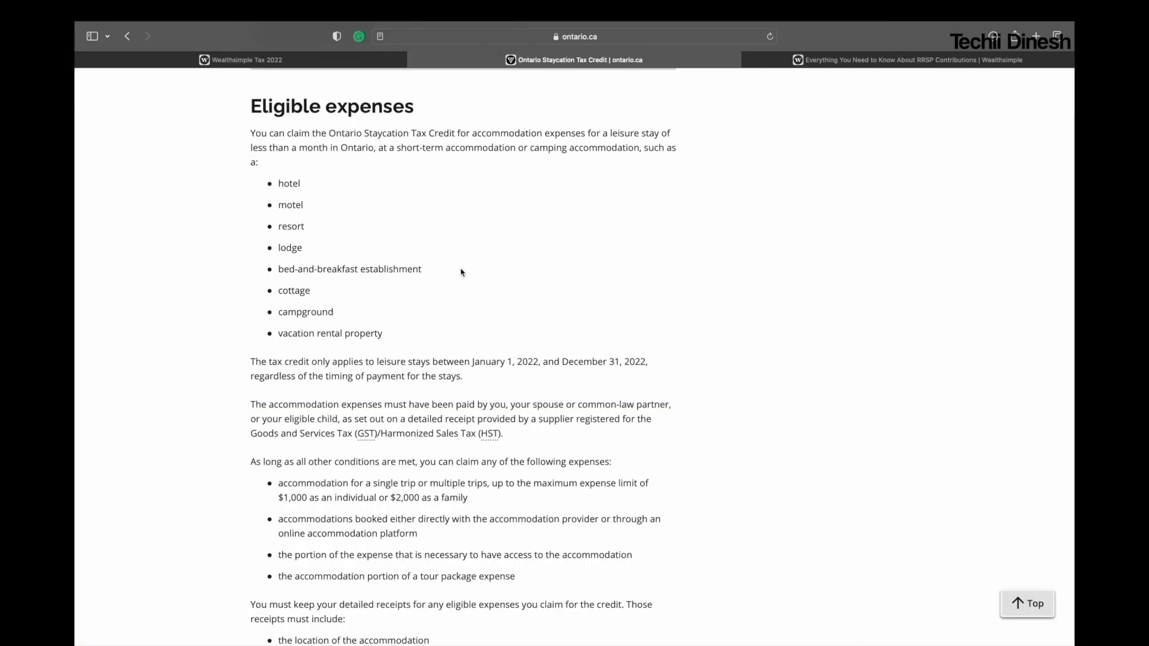
pyautogui.scroll(-3, 458, 468)
pyautogui.scroll(4, 457, 469)
pyautogui.scroll(-10, 458, 468)
pyautogui.scroll(7, 451, 410)
pyautogui.scroll(3, 451, 410)
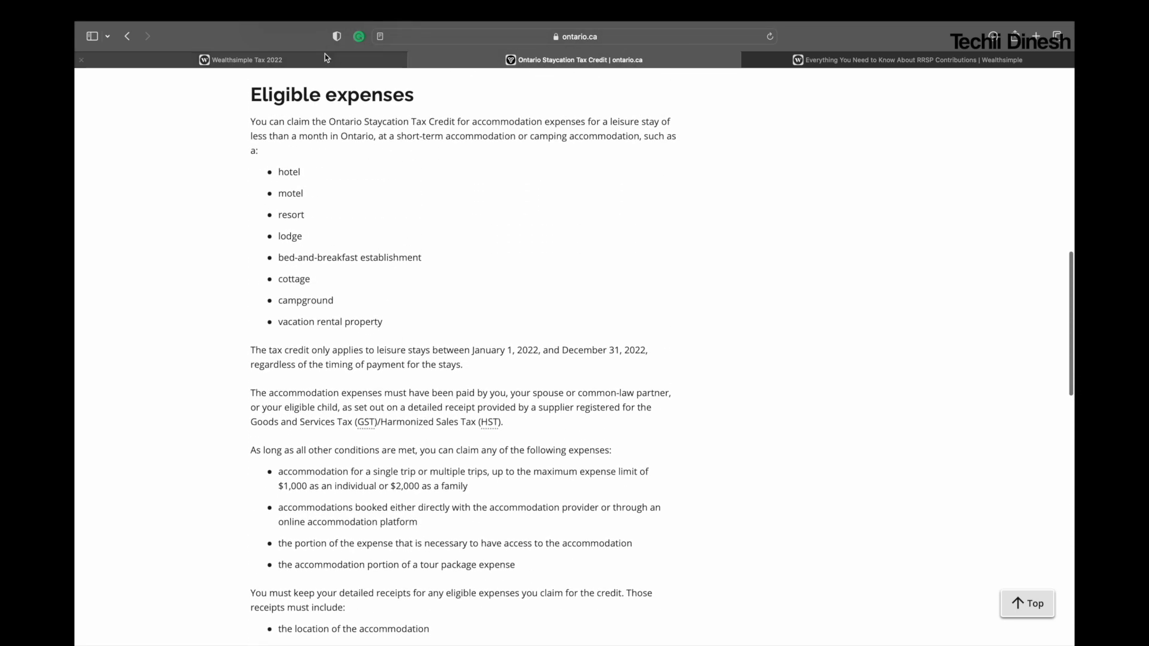
# Step: Return to the Wealthsimple Tax page and check the answer options for the CRA My Account online mail question
pyautogui.click(326, 57)
pyautogui.scroll(-5, 578, 354)
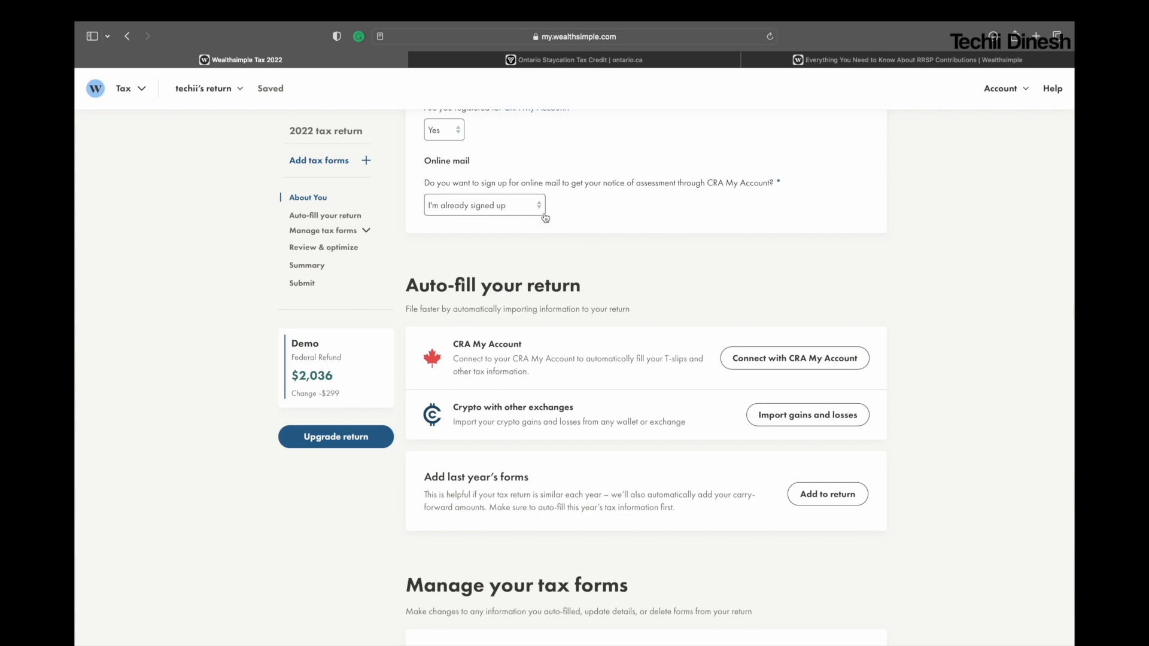
pyautogui.click(530, 208)
pyautogui.click(601, 220)
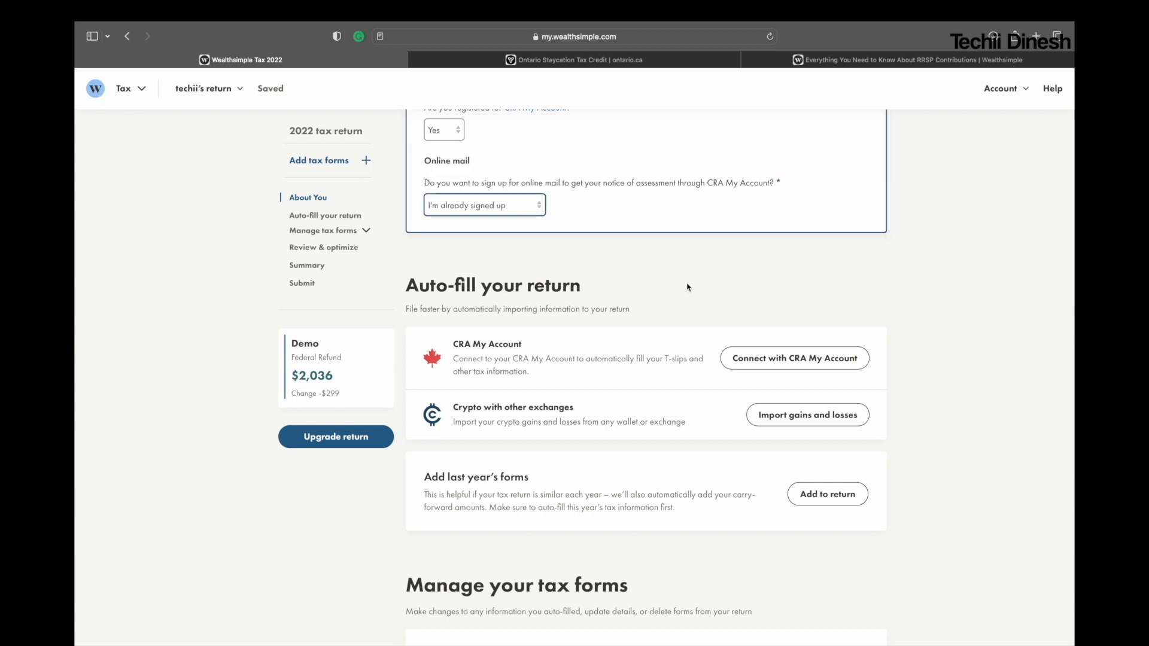
# Step: Go past the auto-fill options and open the Employment Income — T4 form through the tax form search
pyautogui.scroll(-1, 715, 310)
pyautogui.scroll(-3, 715, 313)
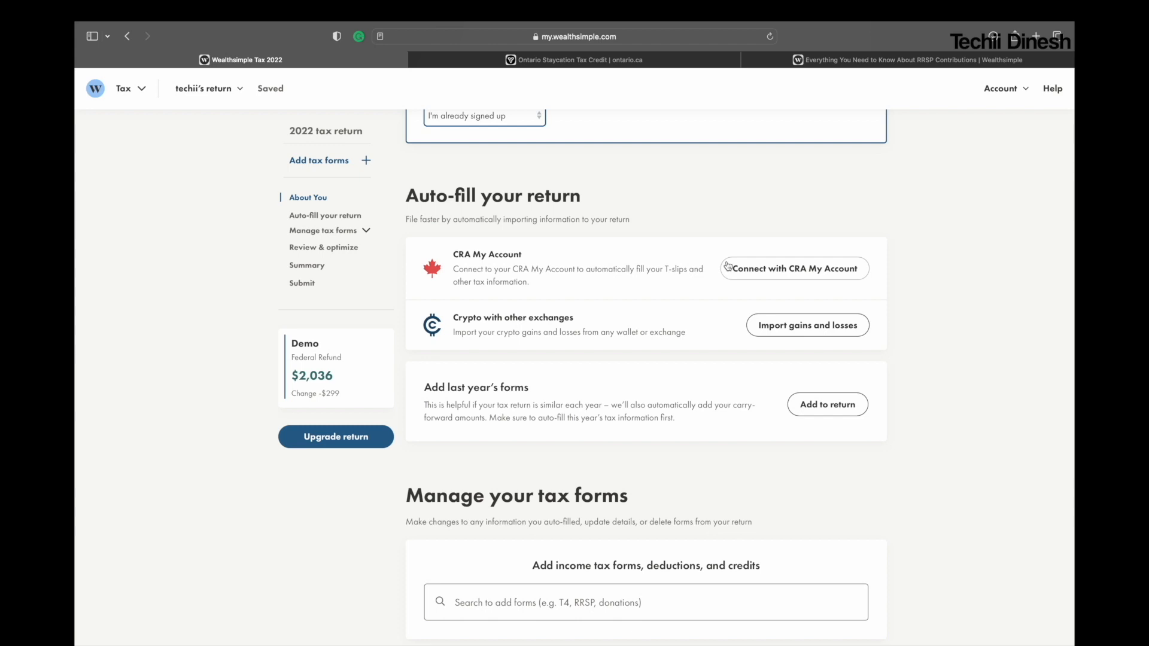
pyautogui.scroll(-5, 689, 334)
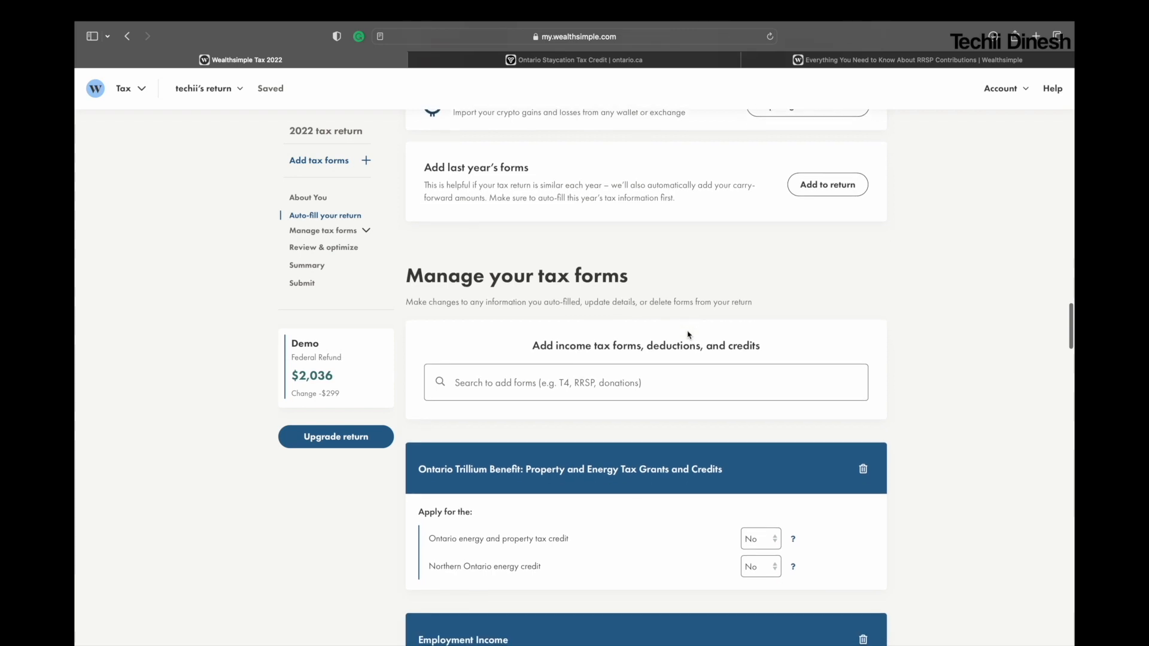
pyautogui.scroll(5, 688, 334)
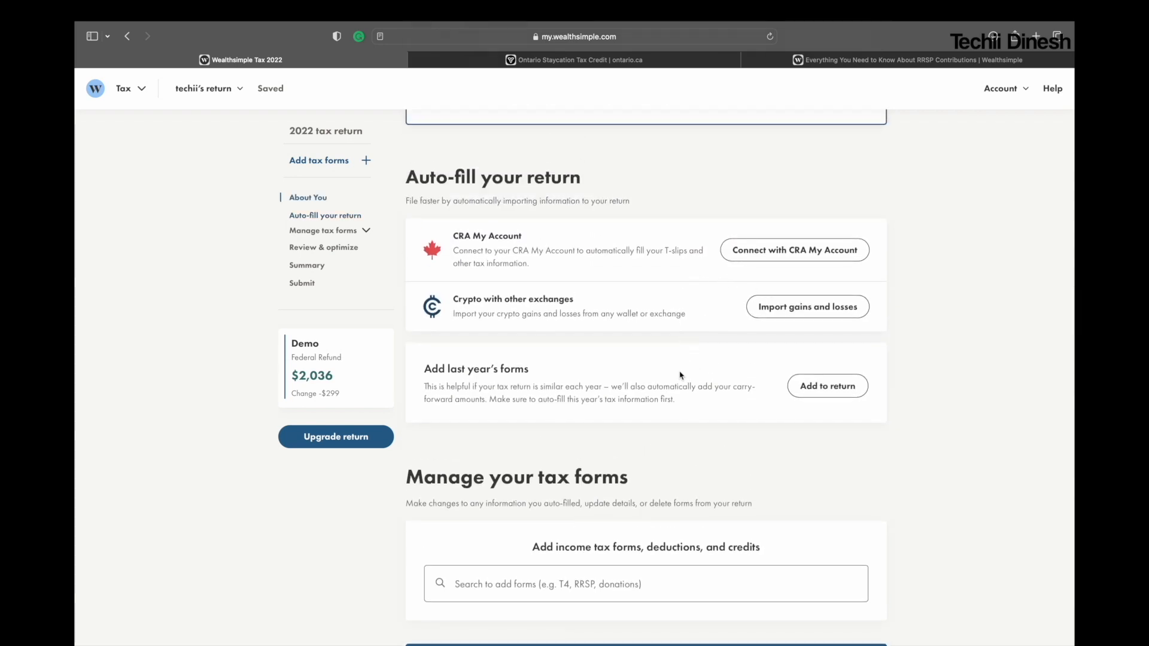
pyautogui.scroll(-7, 680, 375)
pyautogui.click(561, 204)
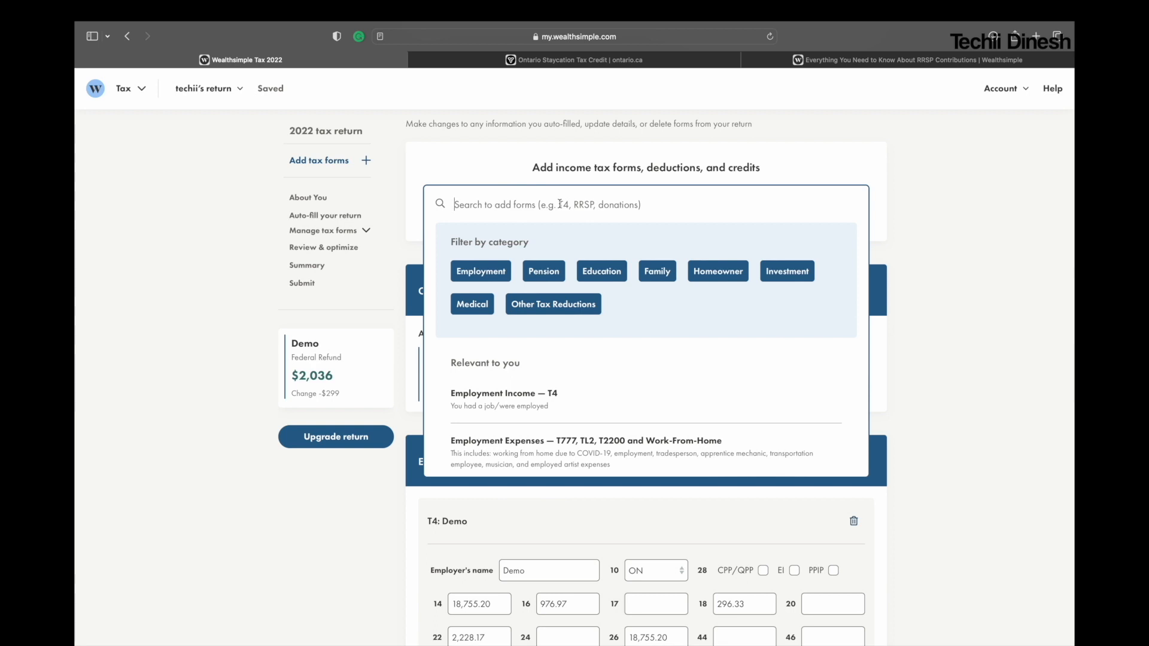
pyautogui.click(527, 402)
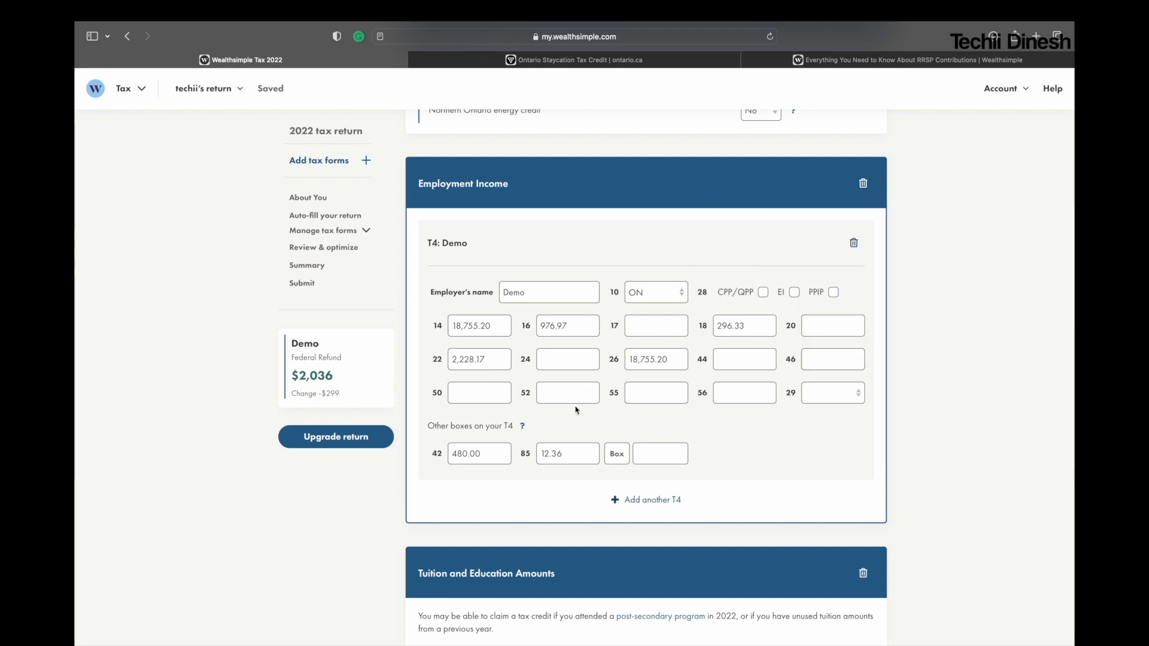
# Step: Enter 56 in the additional box entry under Other boxes on the Demo T4 slip
pyautogui.click(617, 454)
pyautogui.write('2')
pyautogui.scroll(-5, 855, 364)
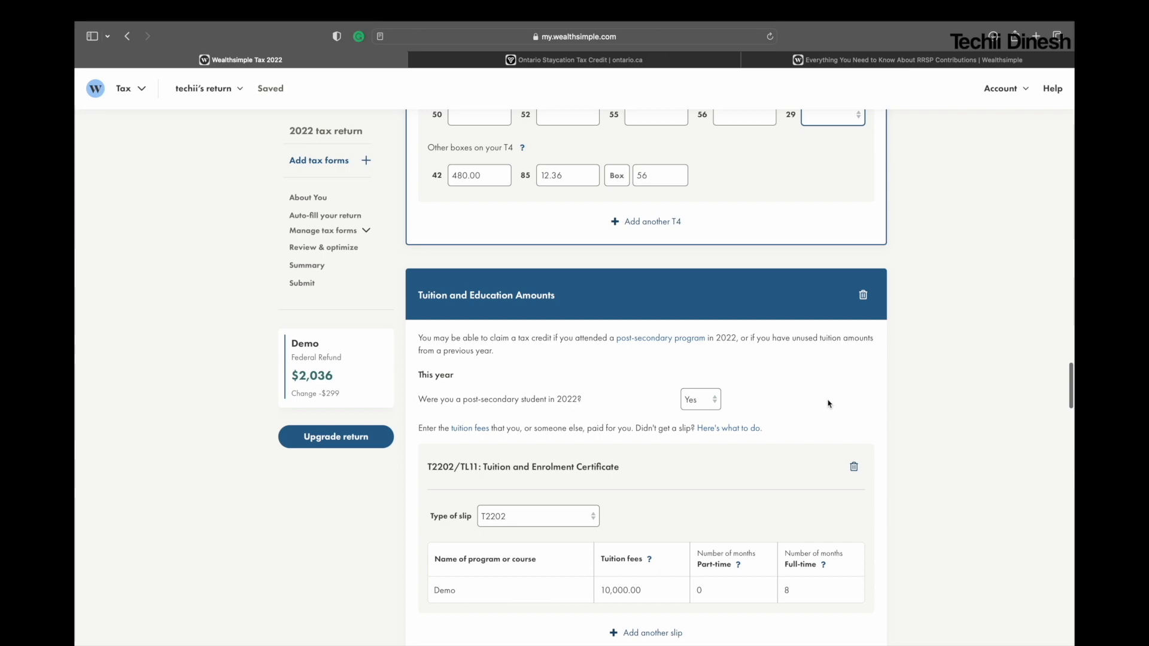
# Step: Filter the tax form search by the Education category and look through the forms offered
pyautogui.scroll(1, 826, 395)
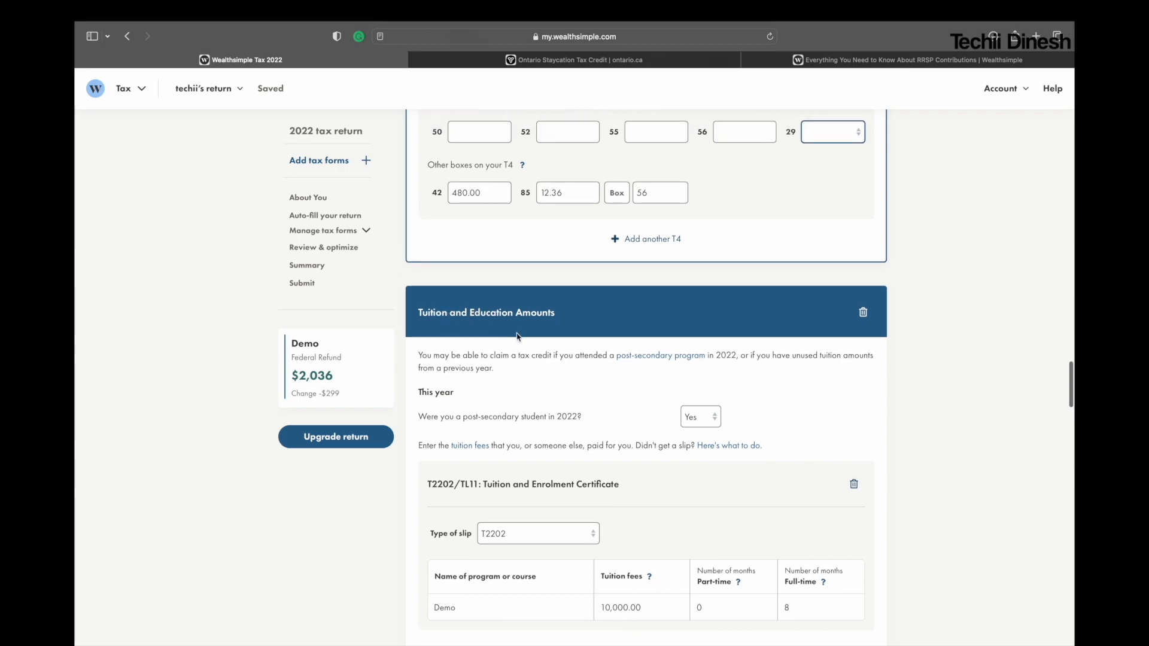
pyautogui.scroll(10, 584, 337)
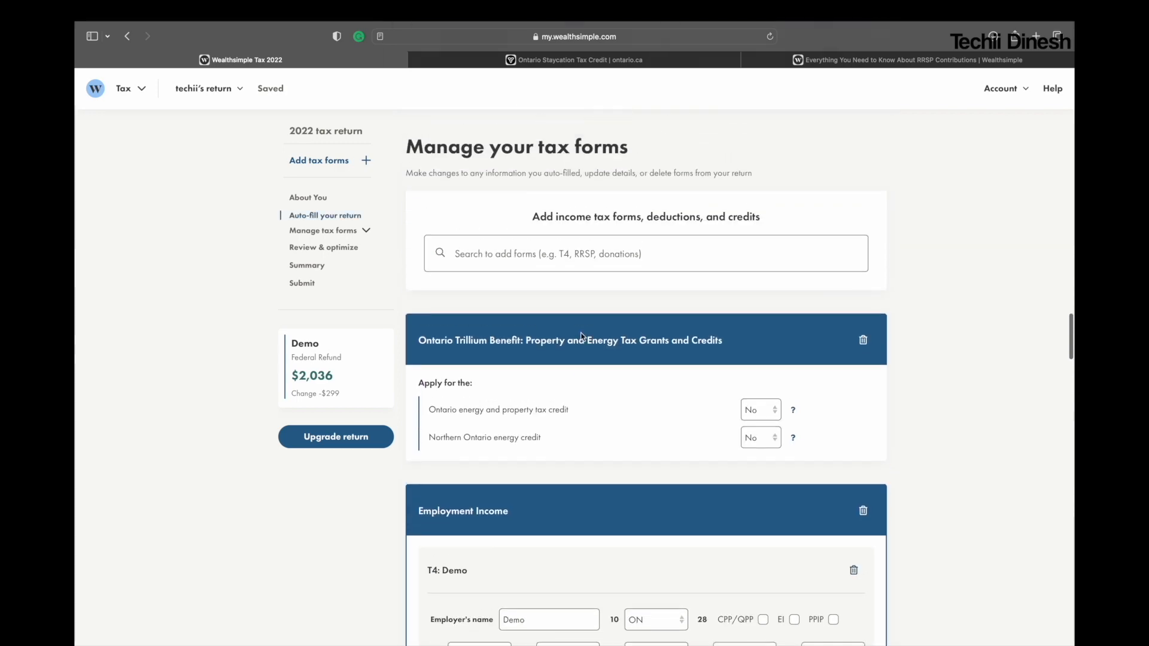
pyautogui.click(521, 267)
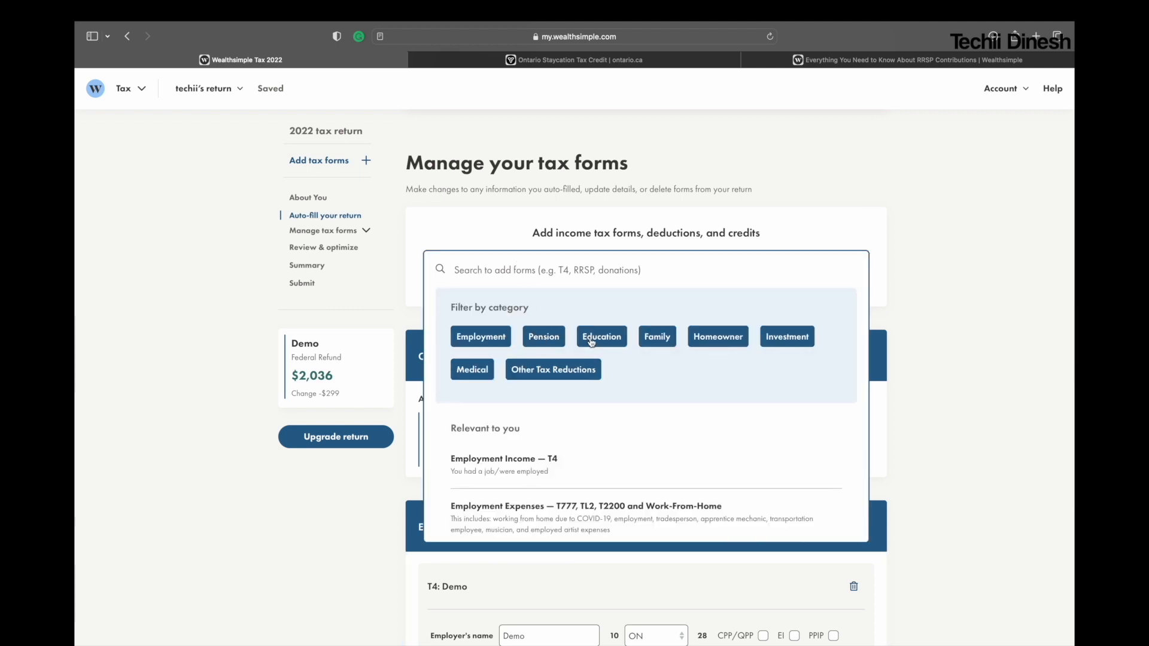
pyautogui.click(616, 338)
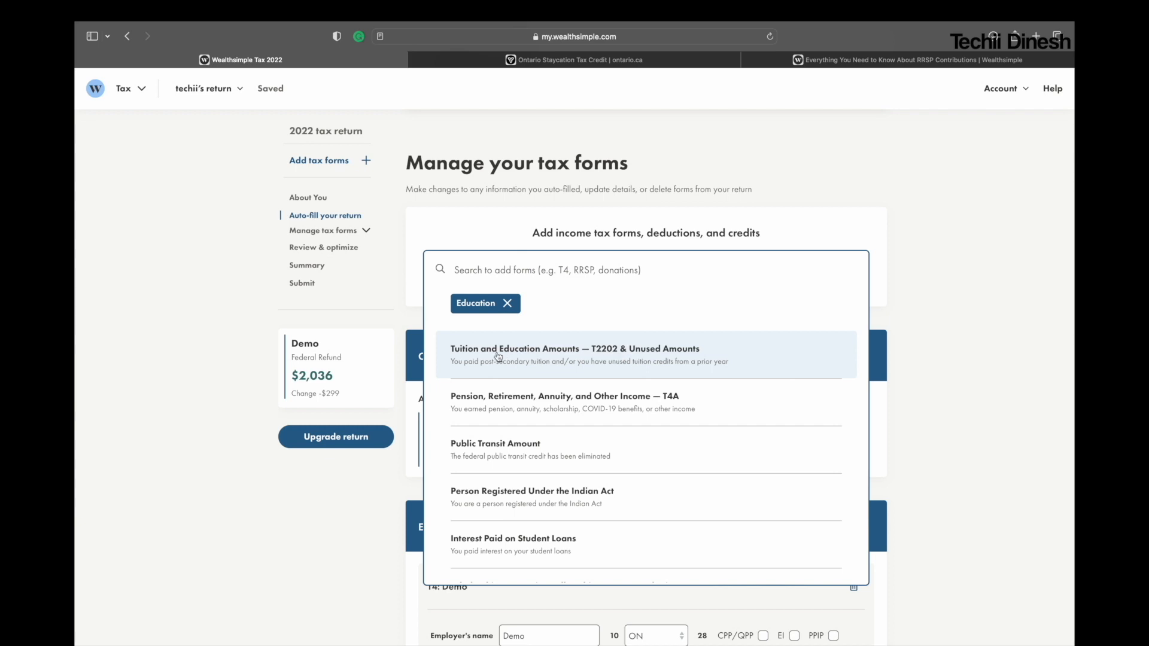
pyautogui.click(942, 347)
# Step: Examine the T2202 slip's tuition fees, full-time months and related questions in the Tuition and Education Amounts form
pyautogui.scroll(-4, 680, 443)
pyautogui.scroll(-5, 679, 443)
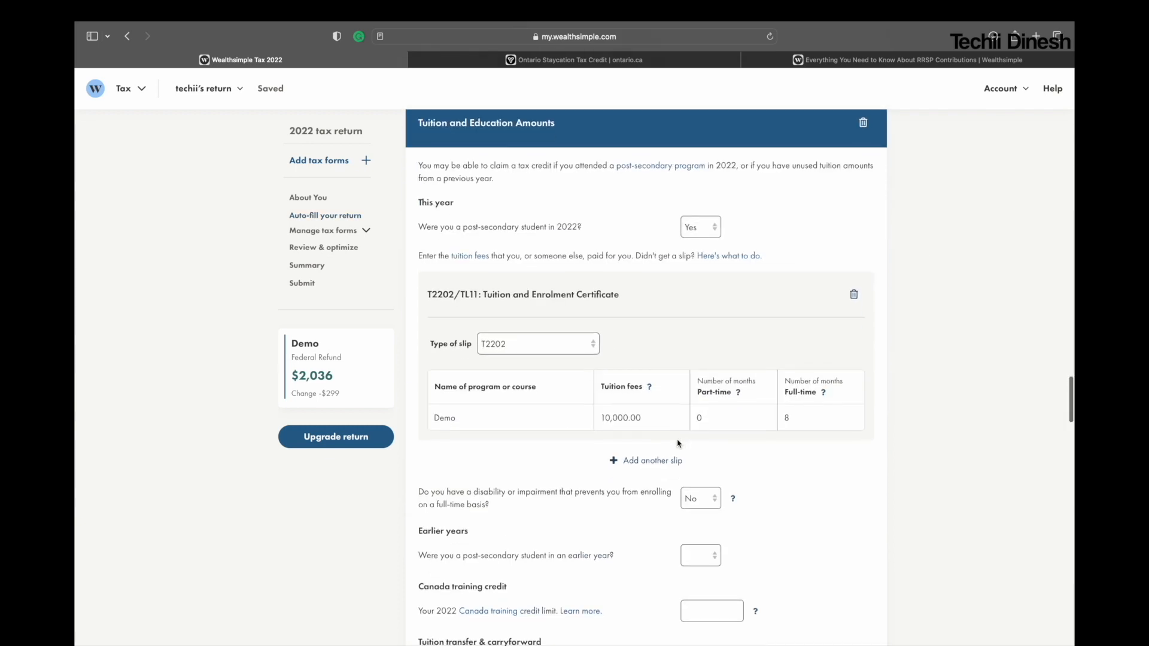
pyautogui.scroll(-2, 679, 442)
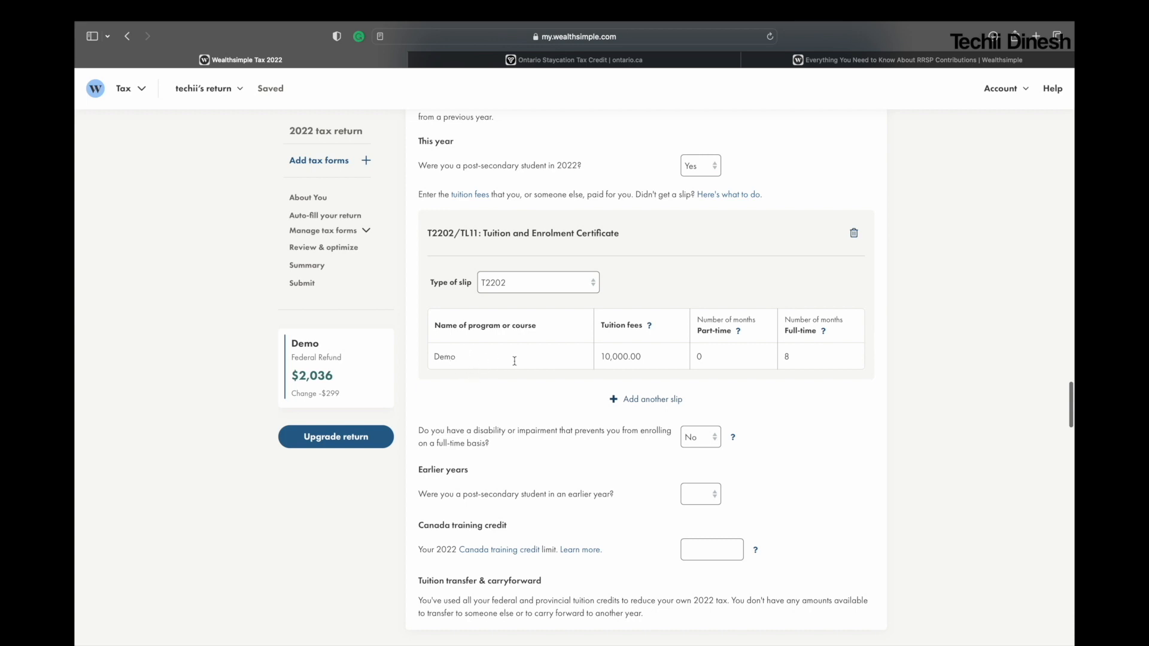
pyautogui.click(656, 357)
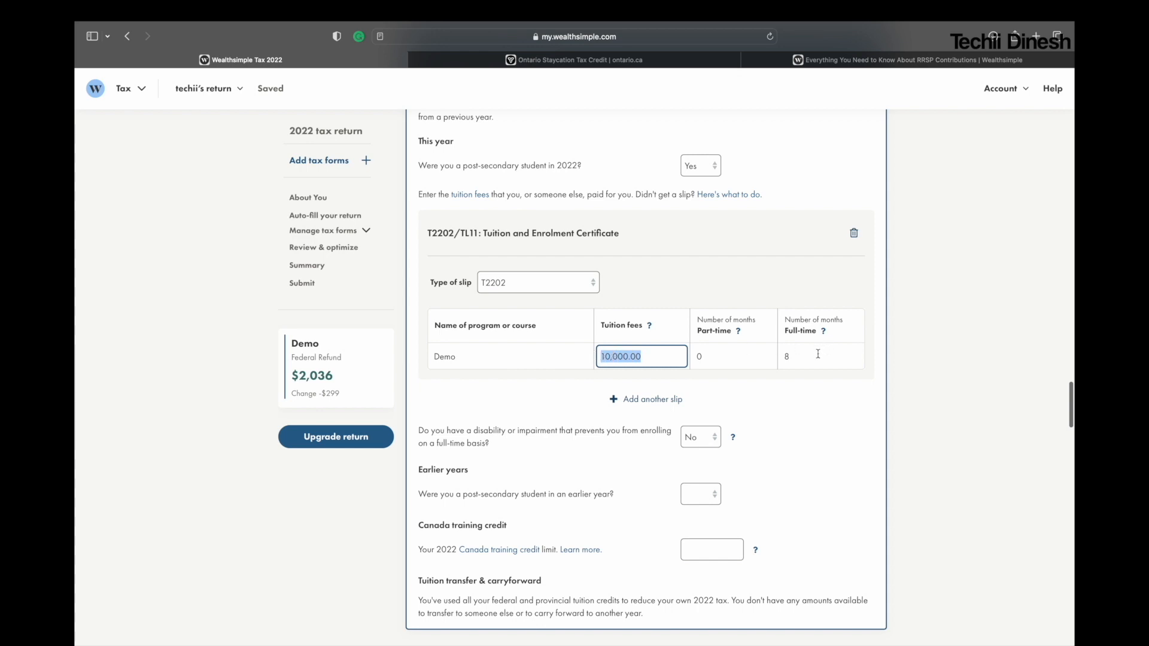
pyautogui.click(799, 355)
pyautogui.scroll(-5, 816, 429)
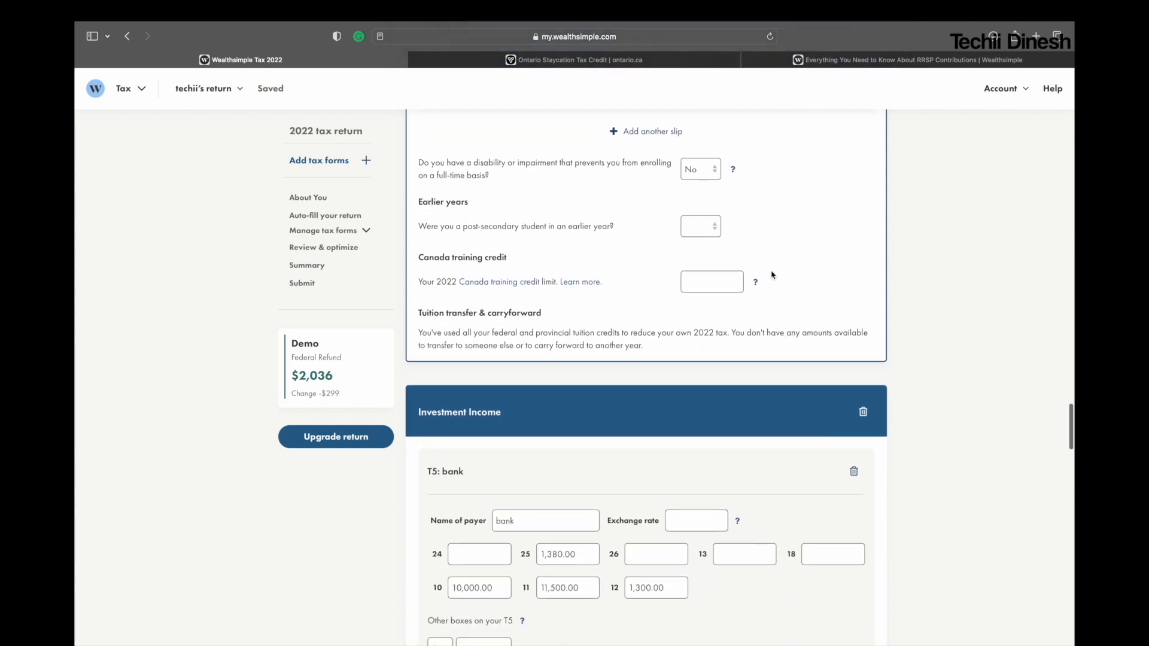
pyautogui.scroll(5, 771, 264)
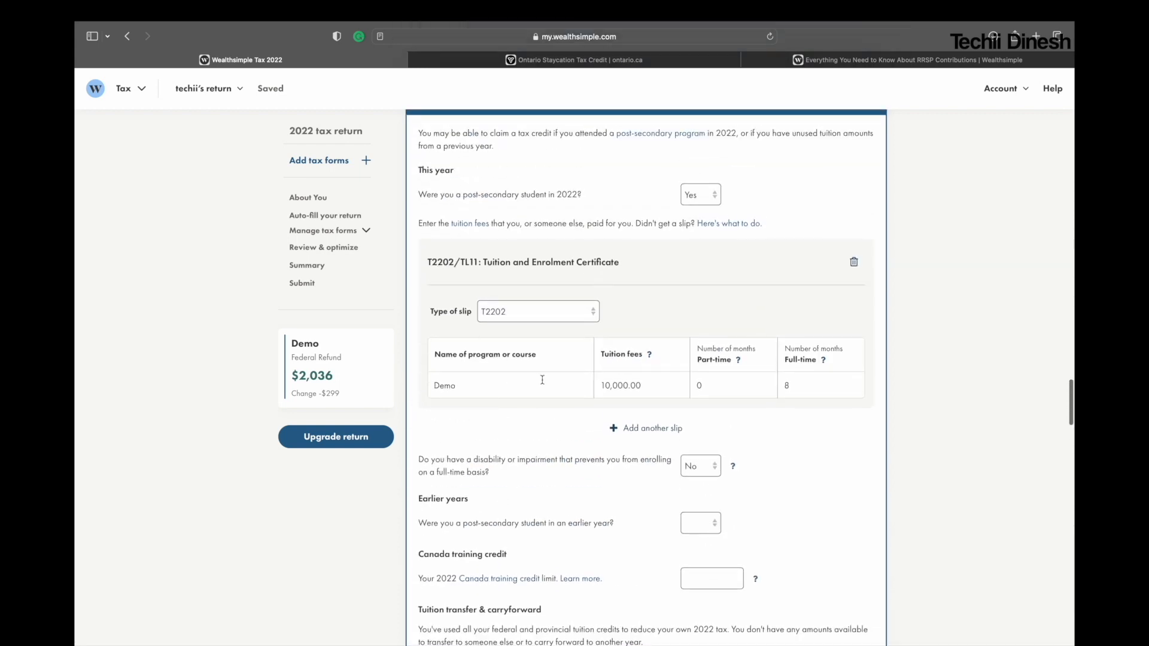
pyautogui.scroll(-4, 582, 426)
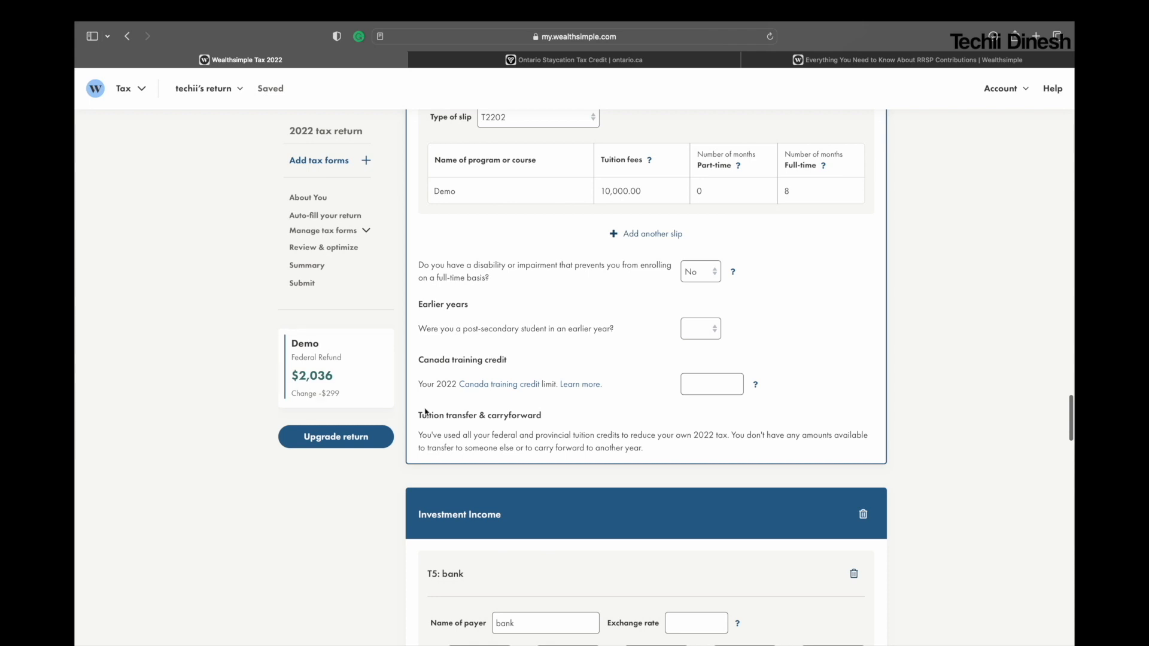
# Step: Filter the tax form search by the Investment category and open the Investment Income form with its T5 slip
pyautogui.scroll(10, 690, 387)
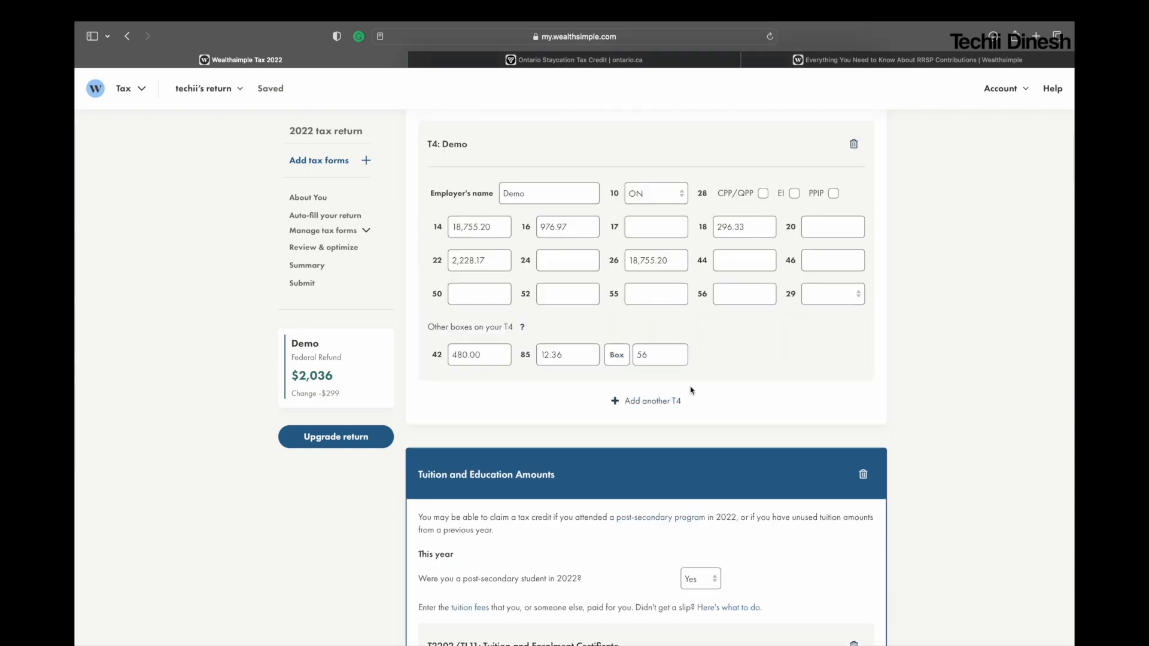
pyautogui.scroll(9, 688, 390)
pyautogui.click(622, 303)
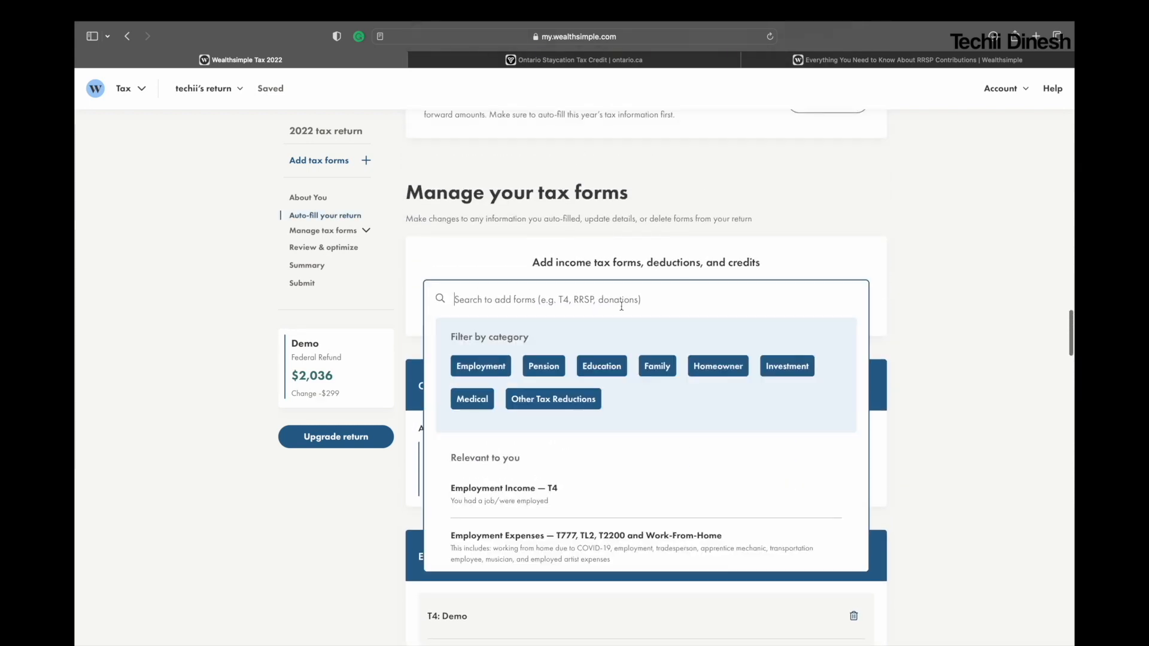
pyautogui.click(778, 367)
pyautogui.click(777, 374)
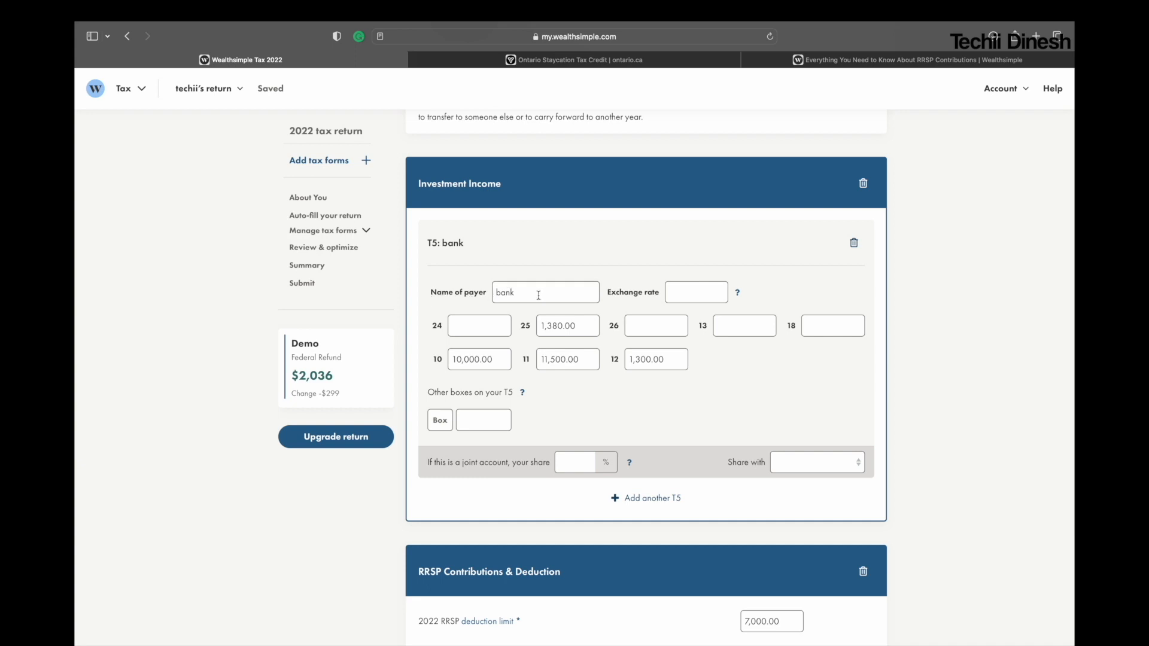
# Step: Read the foreign exchange rate help for the T5 slip's exchange rate field, then dismiss it
pyautogui.click(703, 295)
pyautogui.click(739, 294)
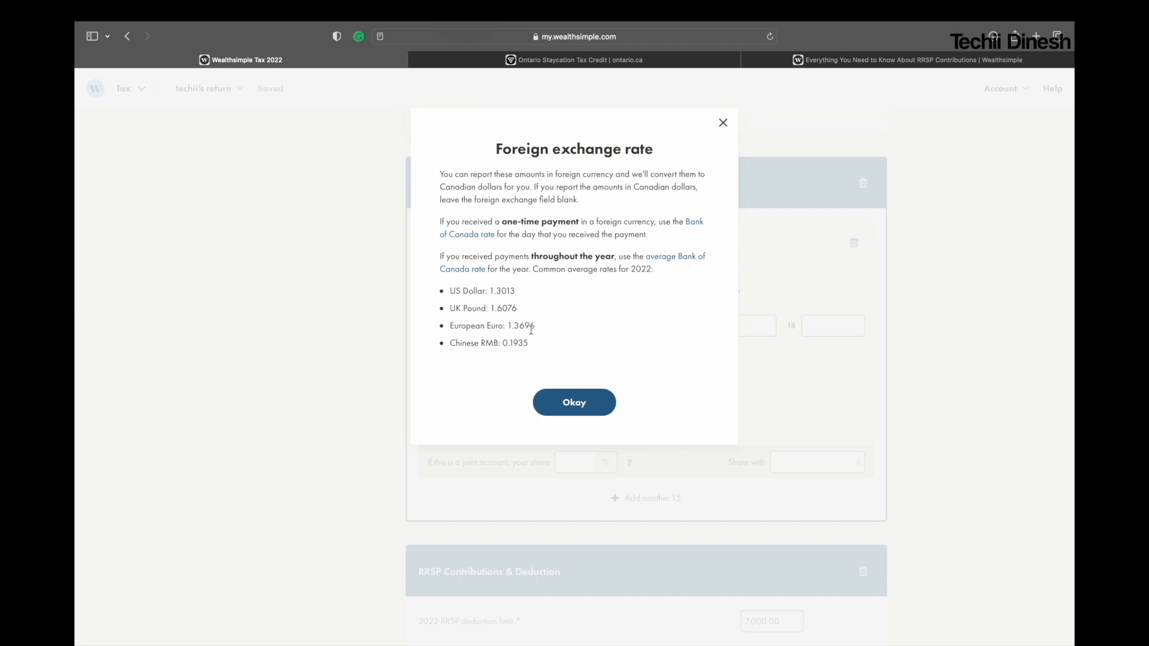
pyautogui.click(574, 402)
pyautogui.scroll(-1, 588, 418)
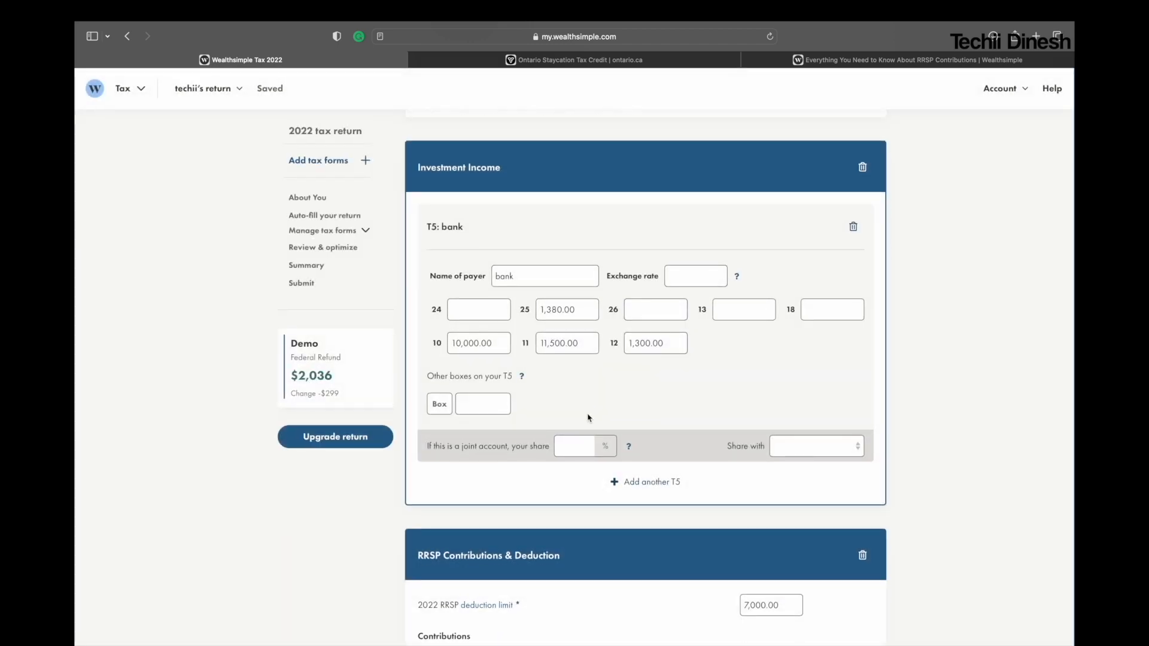
# Step: Add a second, blank T5 slip to the Investment Income form
pyautogui.scroll(-2, 588, 418)
pyautogui.scroll(2, 587, 418)
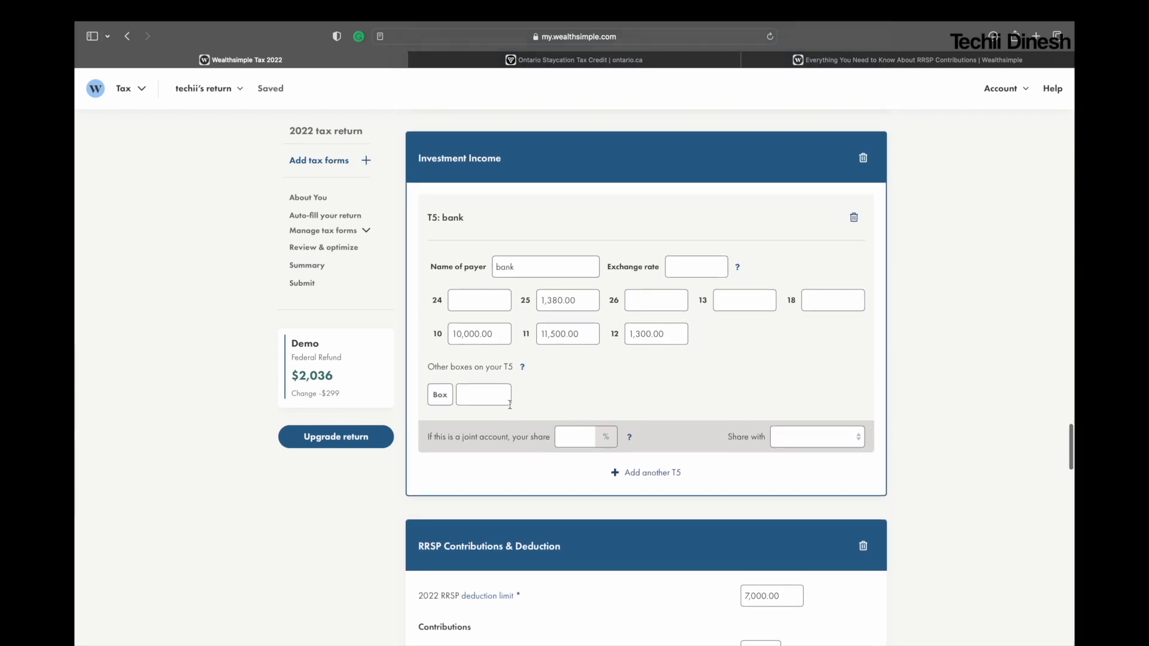
pyautogui.click(632, 474)
pyautogui.scroll(-3, 829, 487)
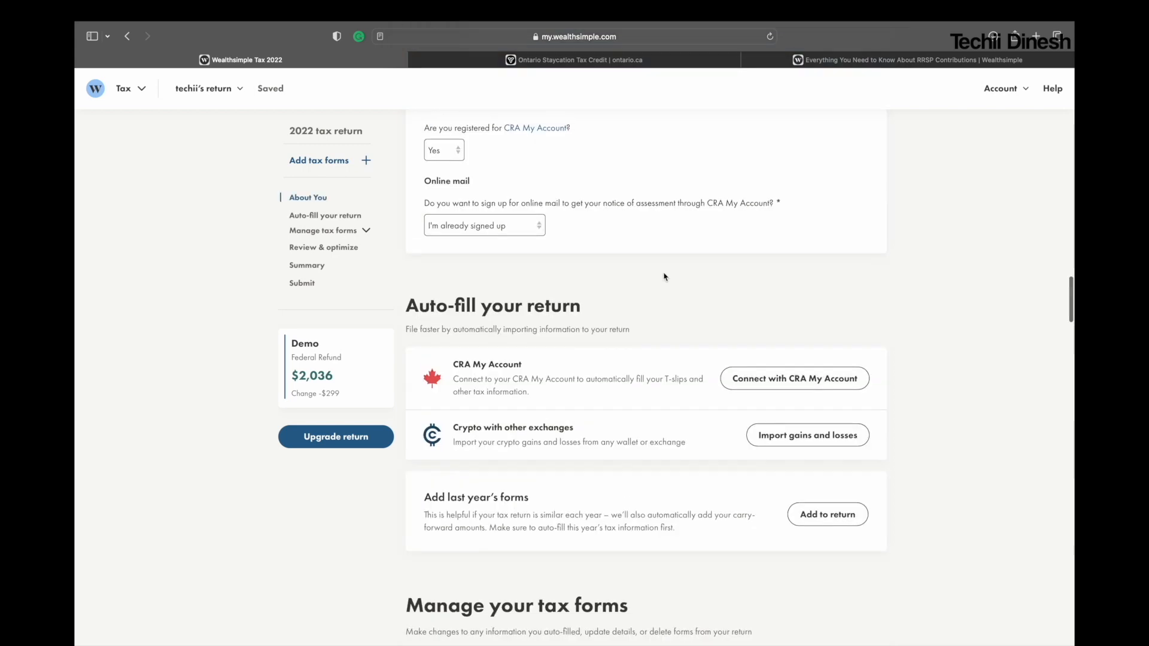
# Step: Search the tax forms for "rrsp" and open the RRSP Contributions & Deduction form
pyautogui.scroll(-5, 664, 276)
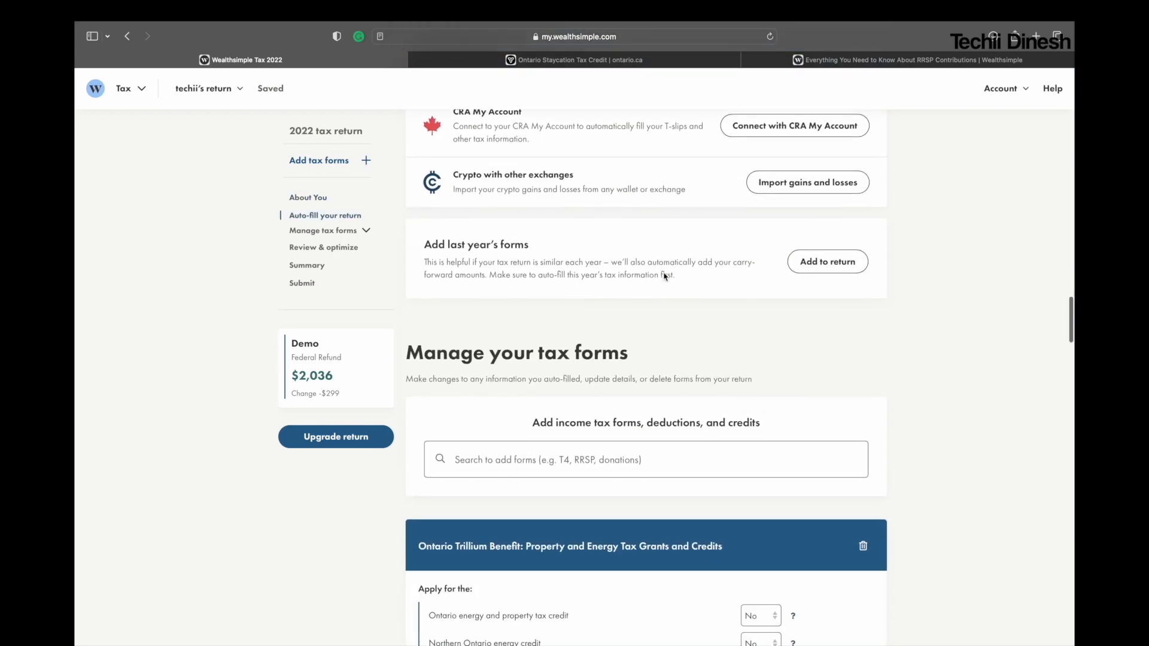
pyautogui.scroll(-3, 665, 276)
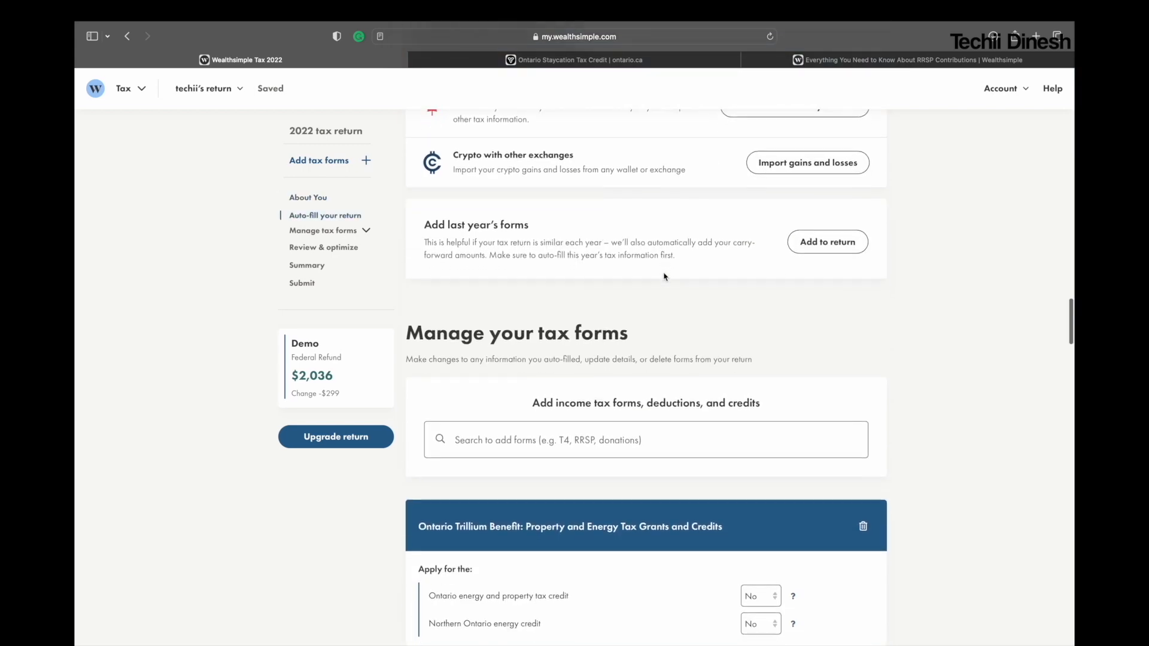
pyautogui.click(586, 356)
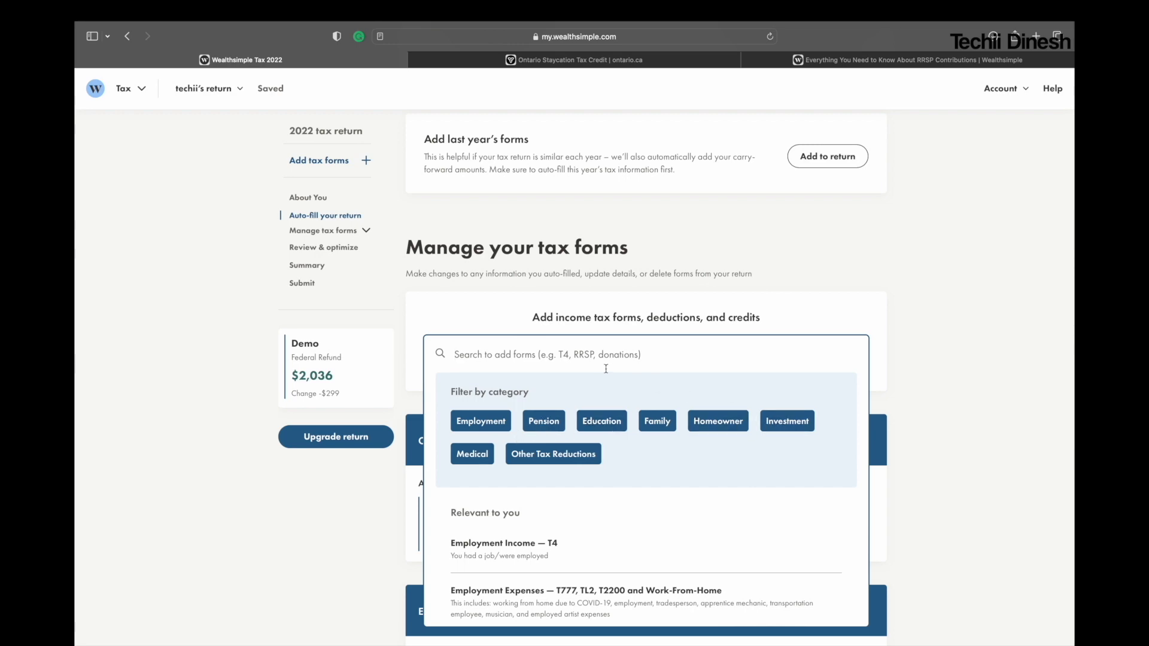
pyautogui.write('rrsp')
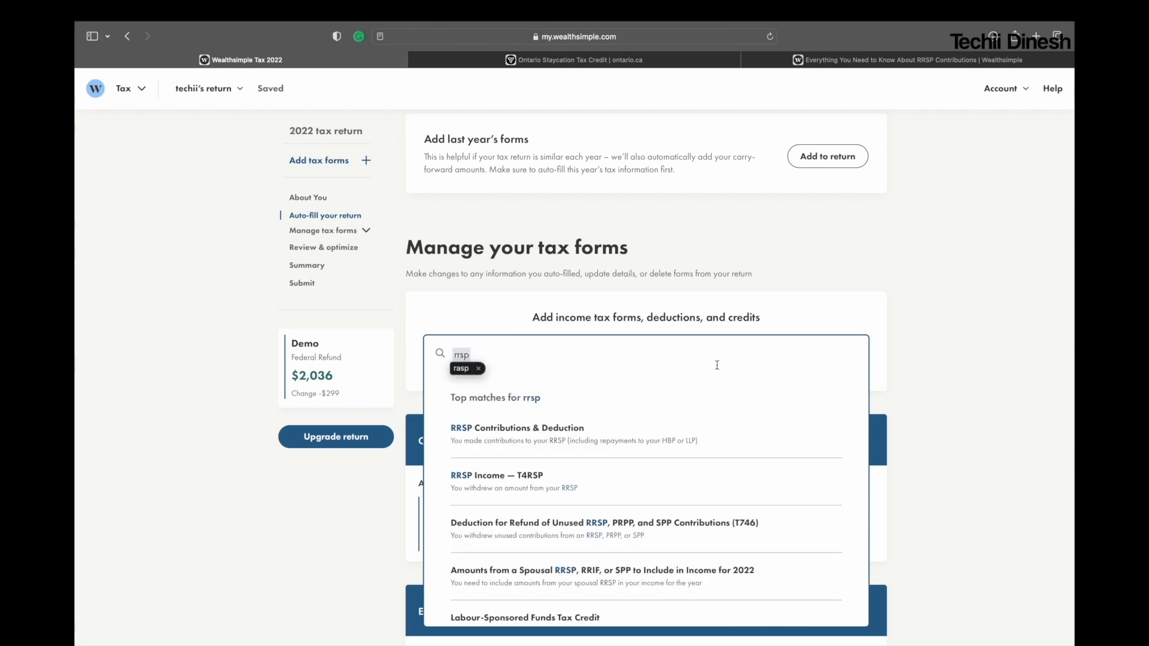
pyautogui.click(595, 454)
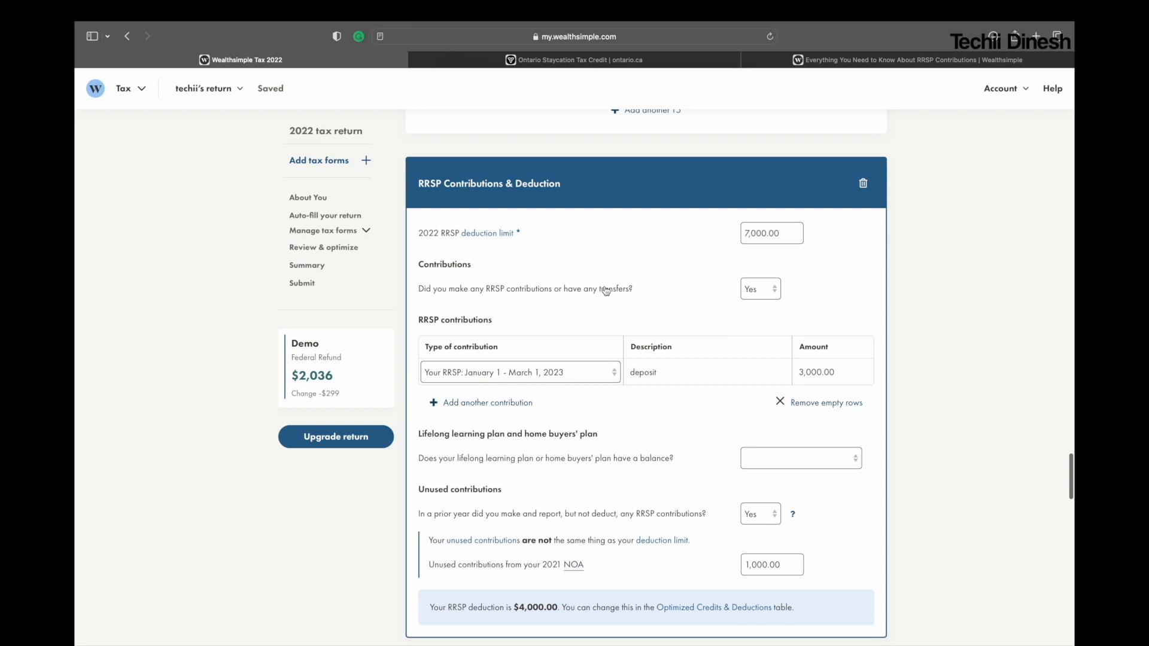
# Step: Examine the 2022 deduction limit, contribution amount and unused contributions in the RRSP Contributions & Deduction form
pyautogui.click(773, 234)
pyautogui.doubleClick(773, 234)
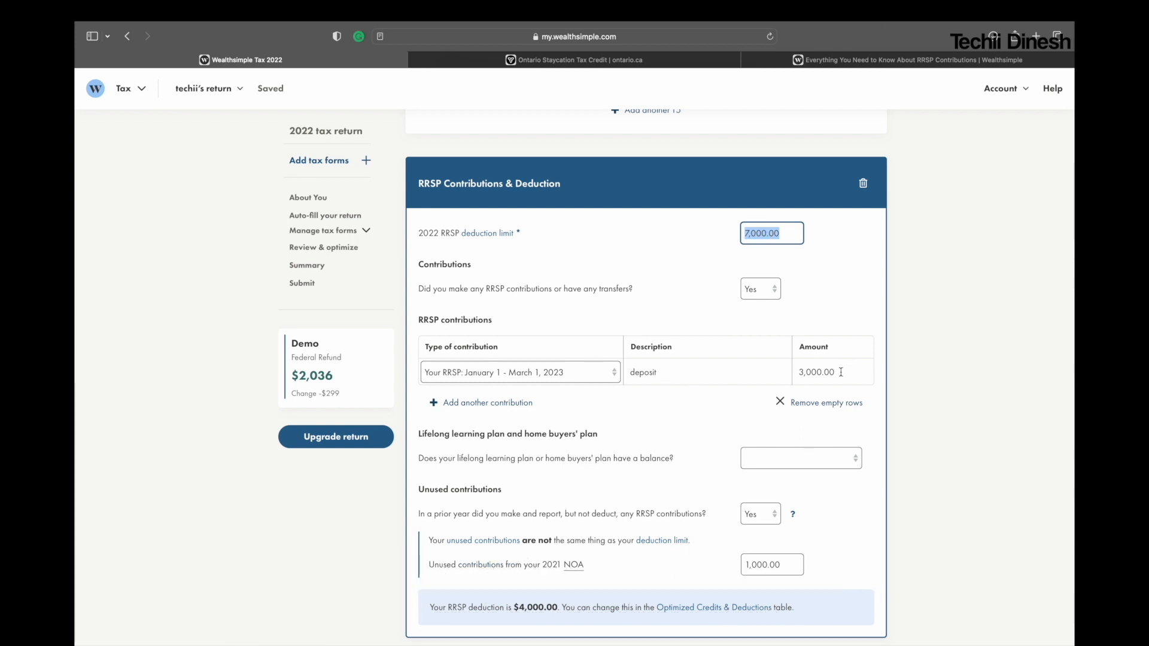
pyautogui.click(808, 284)
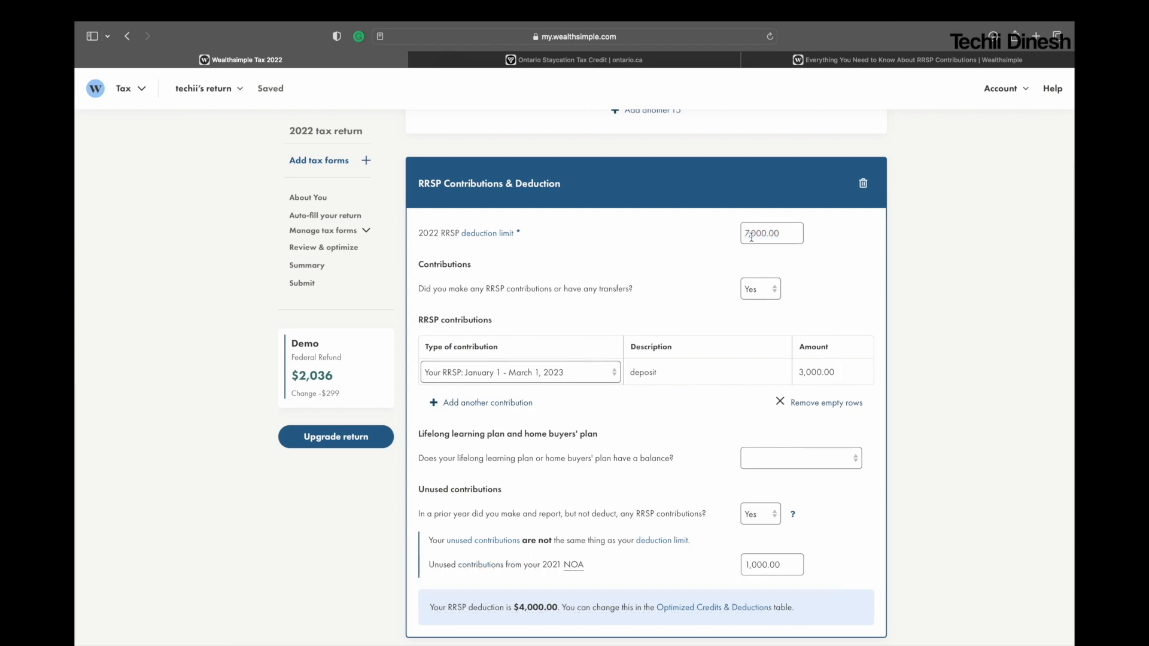
pyautogui.moveTo(779, 233); pyautogui.dragTo(730, 234)
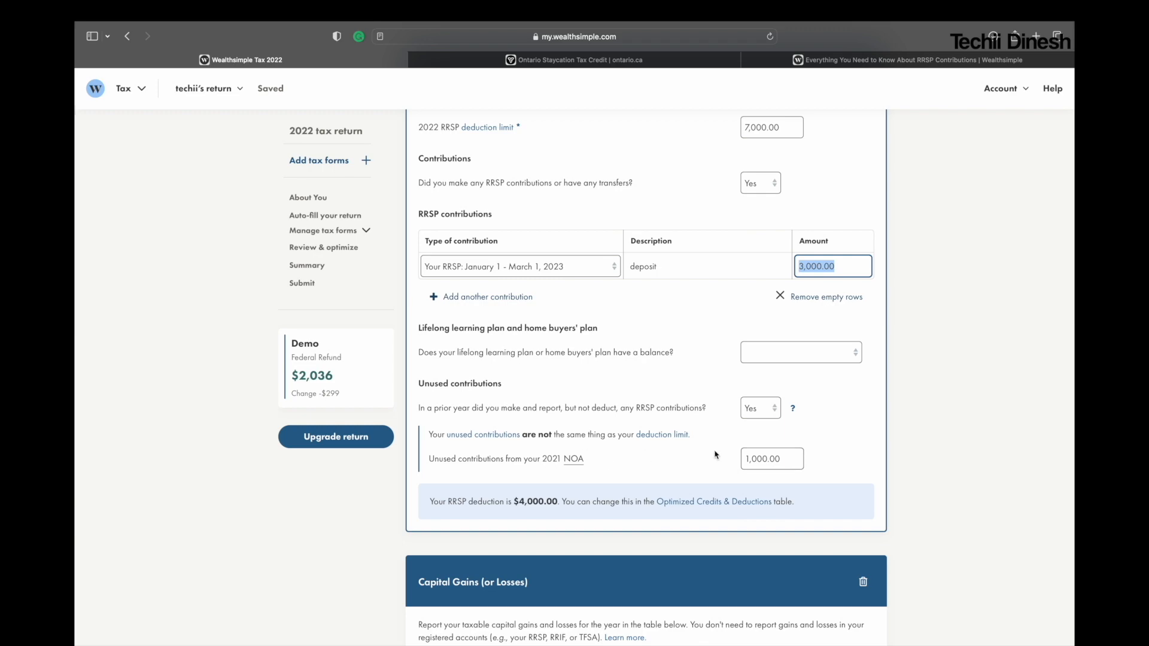
pyautogui.click(793, 459)
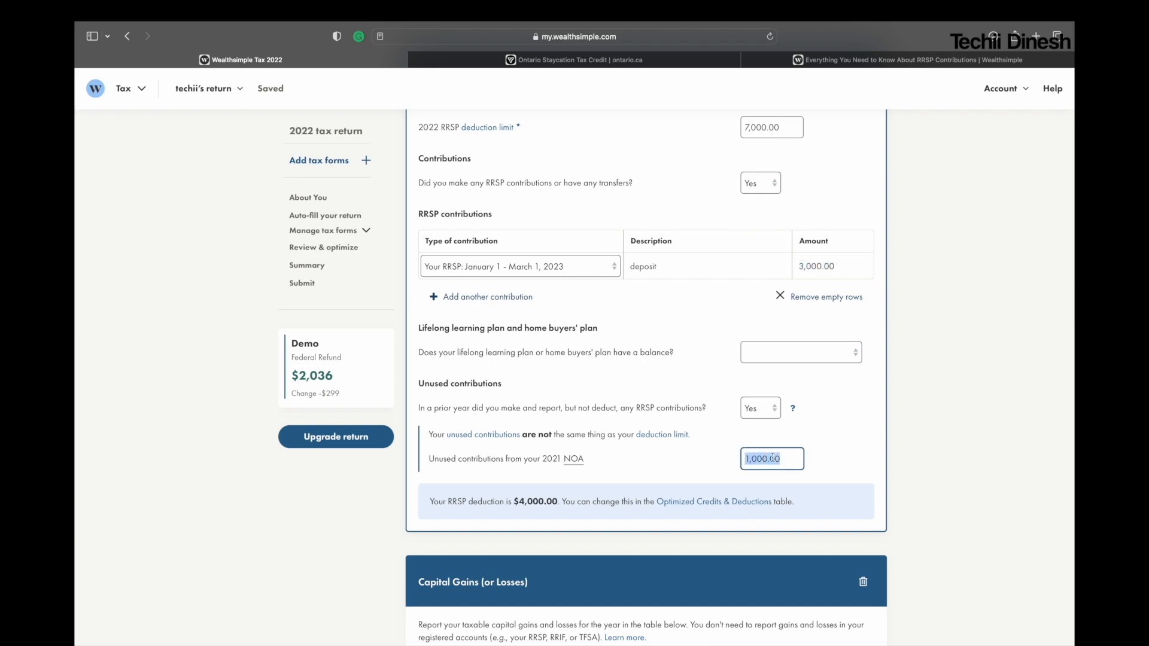
# Step: Search the tax forms for "capi" and open the Capital Gains (or Losses) form
pyautogui.scroll(10, 567, 357)
pyautogui.click(526, 325)
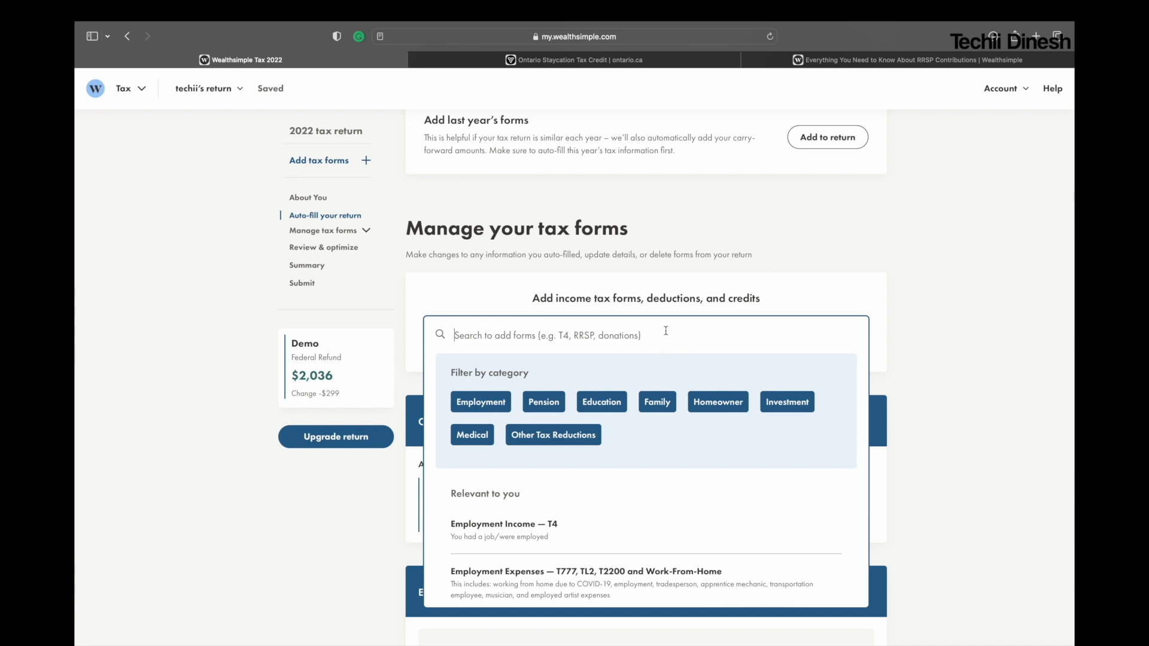
pyautogui.write('capi')
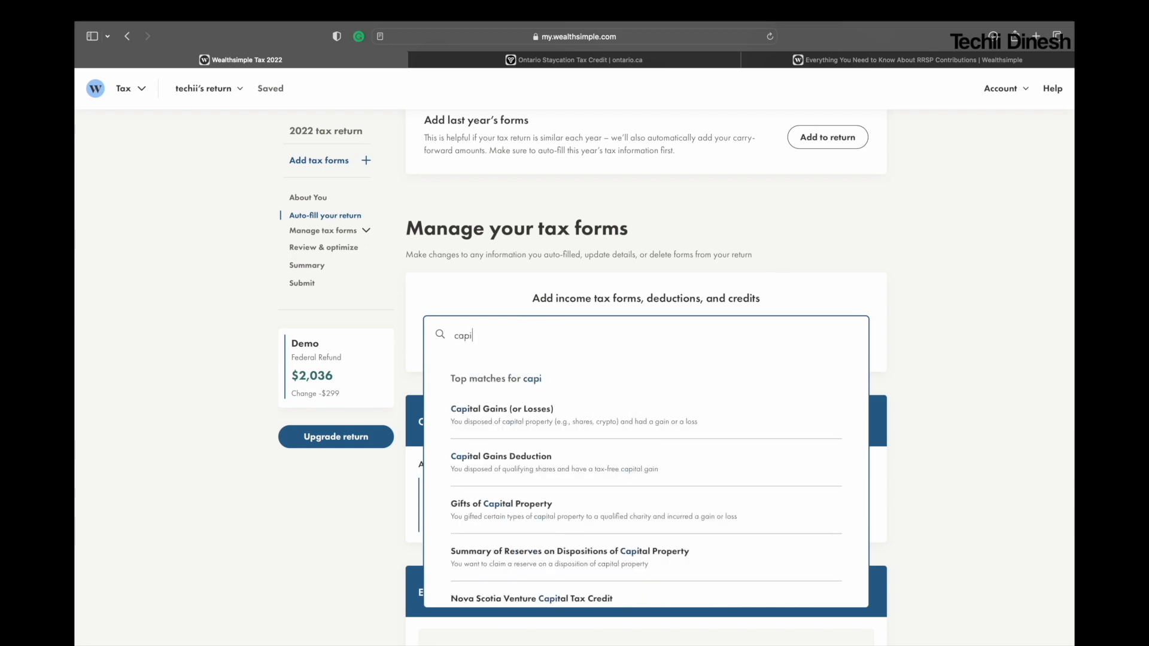
pyautogui.click(571, 419)
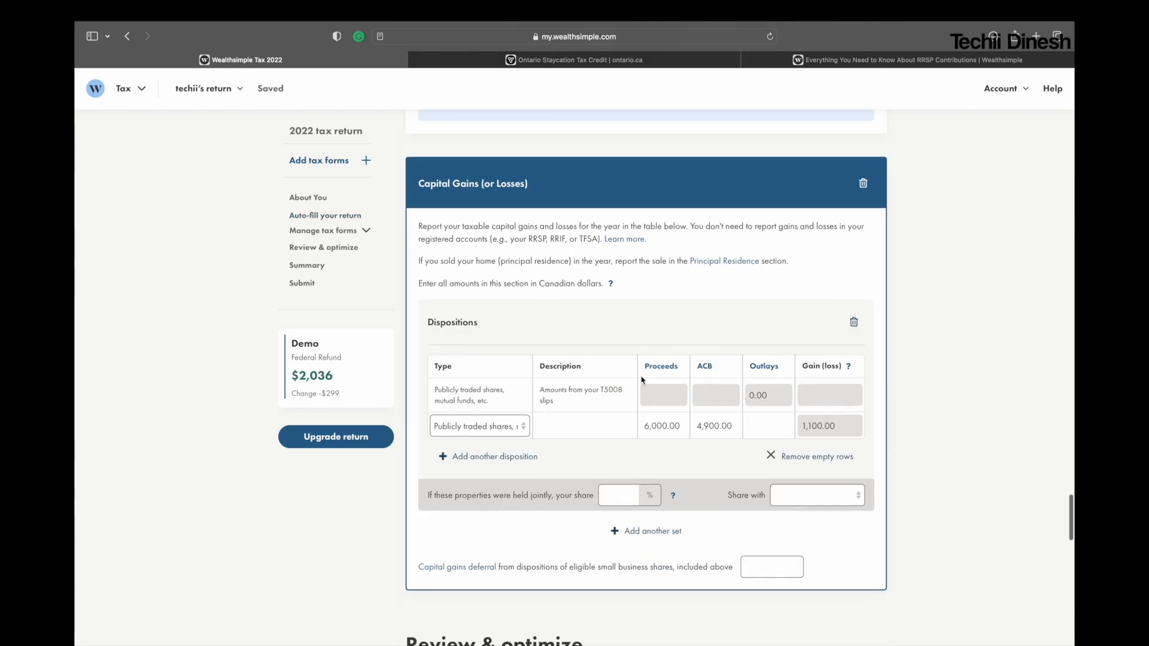
# Step: Examine the disposition types, proceeds, ACB and resulting gain in the Capital Gains form, keeping the publicly traded shares type
pyautogui.click(527, 438)
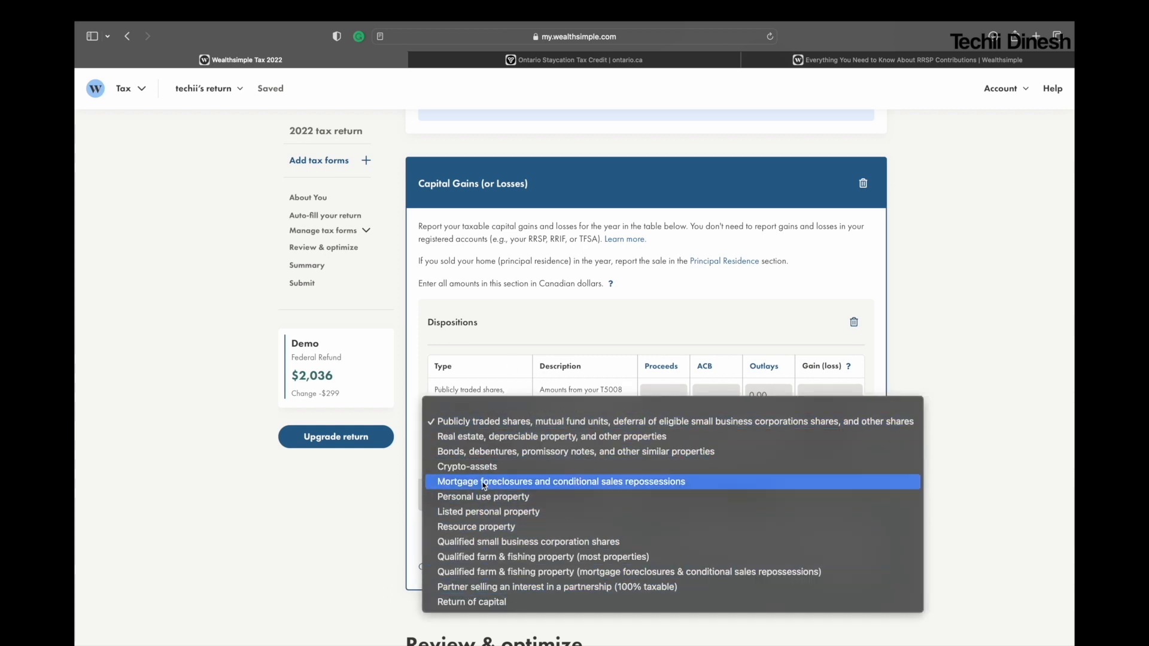
pyautogui.click(470, 427)
pyautogui.doubleClick(706, 370)
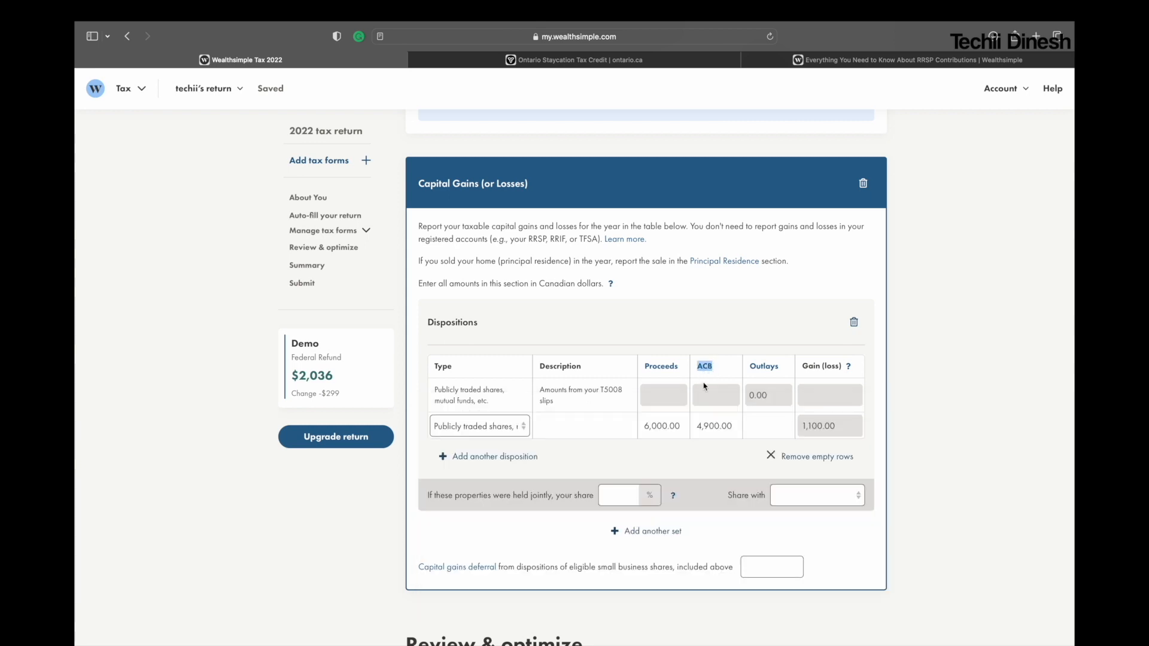
pyautogui.moveTo(732, 426); pyautogui.dragTo(699, 427)
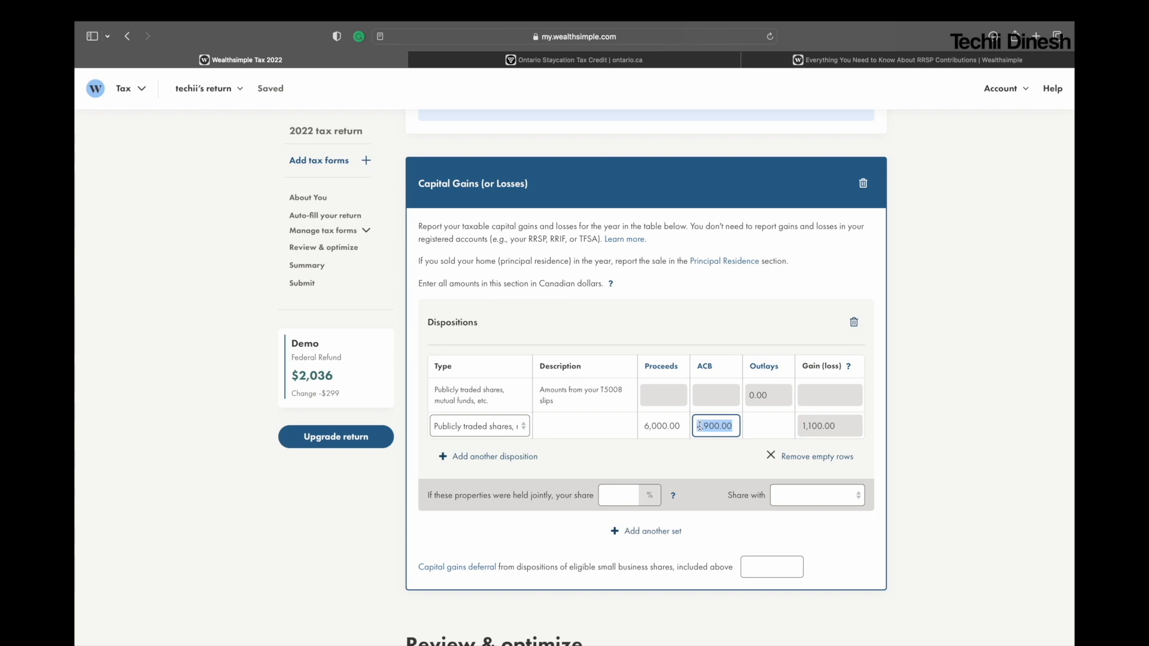
pyautogui.click(719, 426)
pyautogui.moveTo(727, 426); pyautogui.dragTo(699, 426)
pyautogui.moveTo(684, 426); pyautogui.dragTo(644, 423)
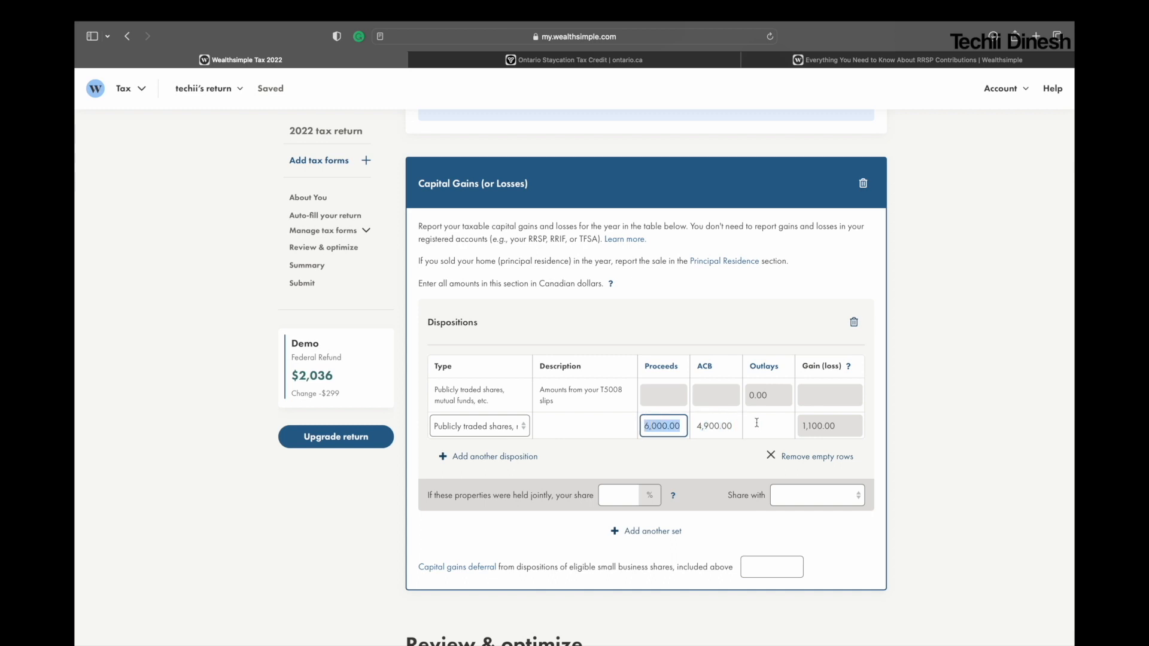
pyautogui.click(840, 429)
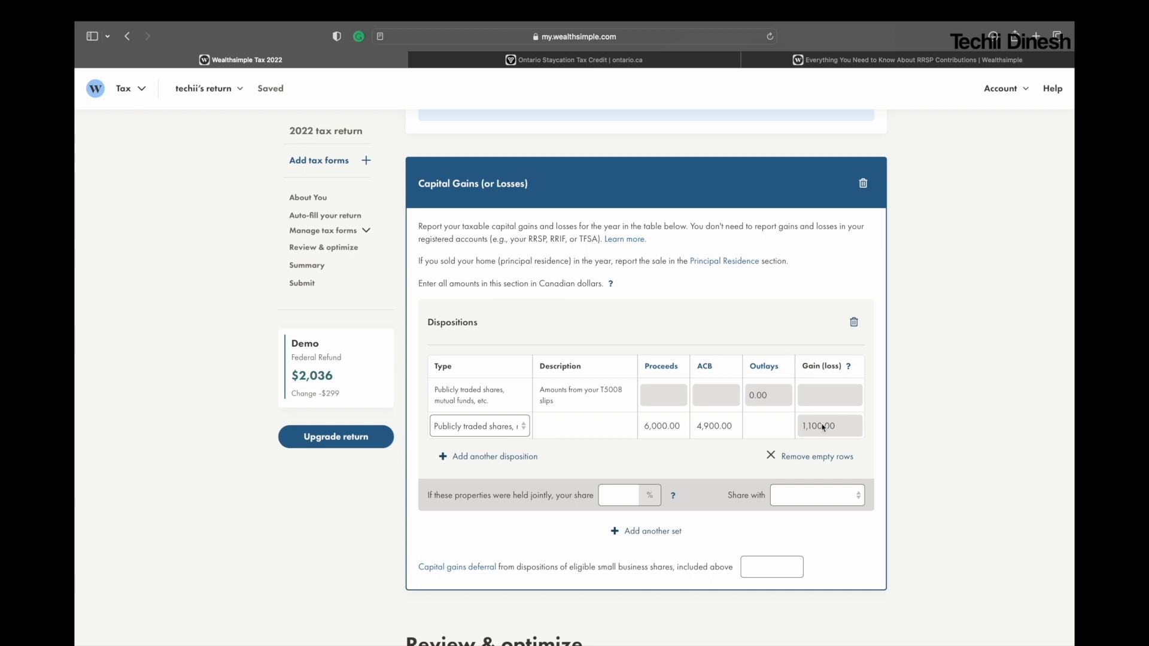
# Step: Read the eligibility help for the Ontario energy and property tax credit and the Northern Ontario energy credit, dismissing each
pyautogui.scroll(-1, 690, 251)
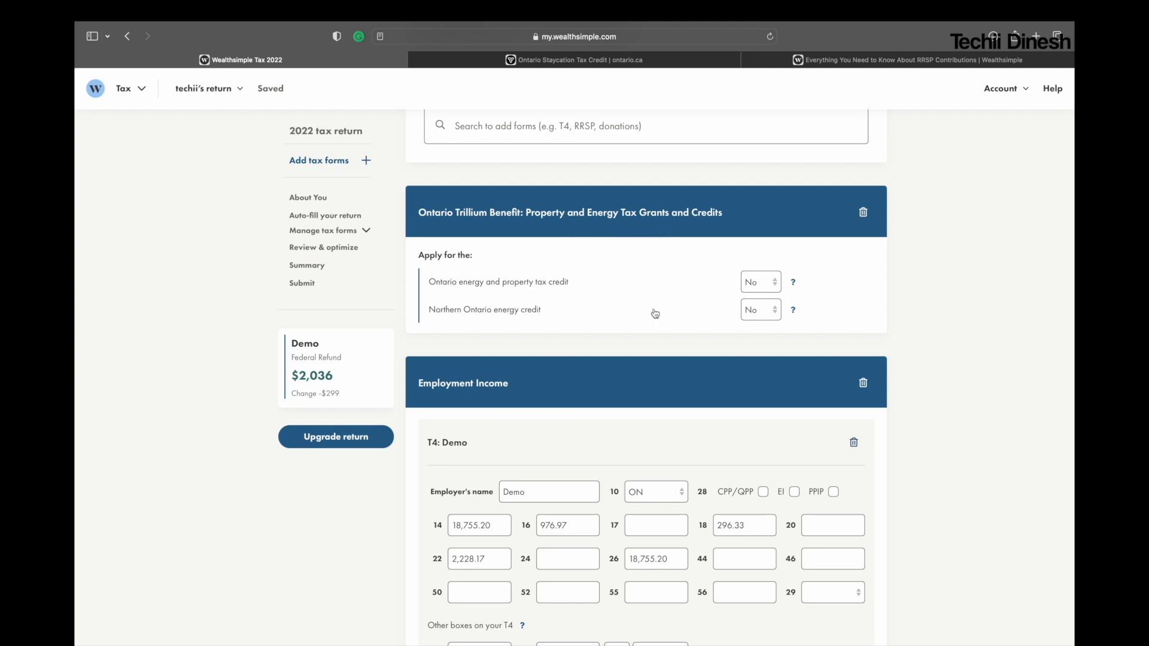
pyautogui.click(794, 283)
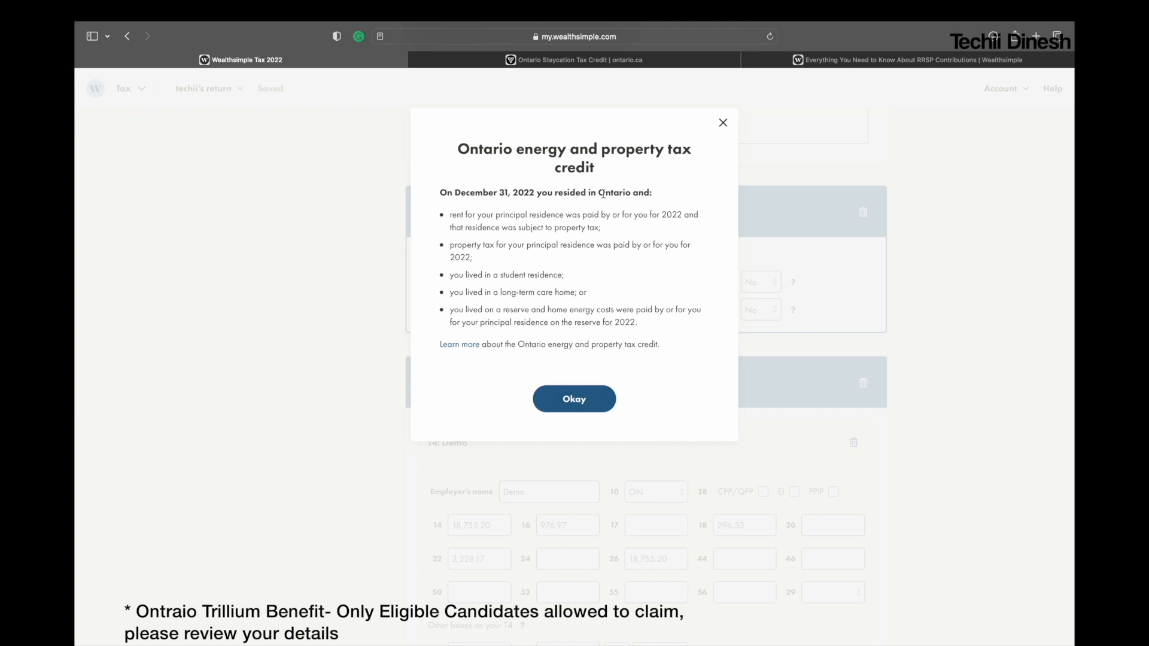
pyautogui.click(577, 398)
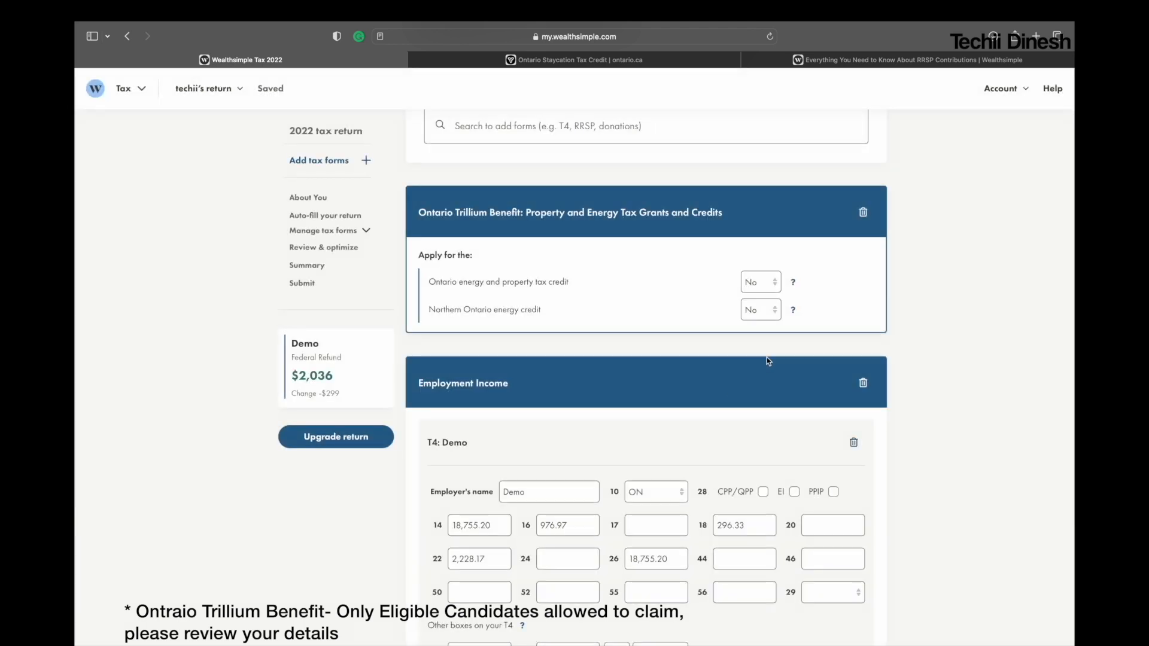
pyautogui.click(793, 310)
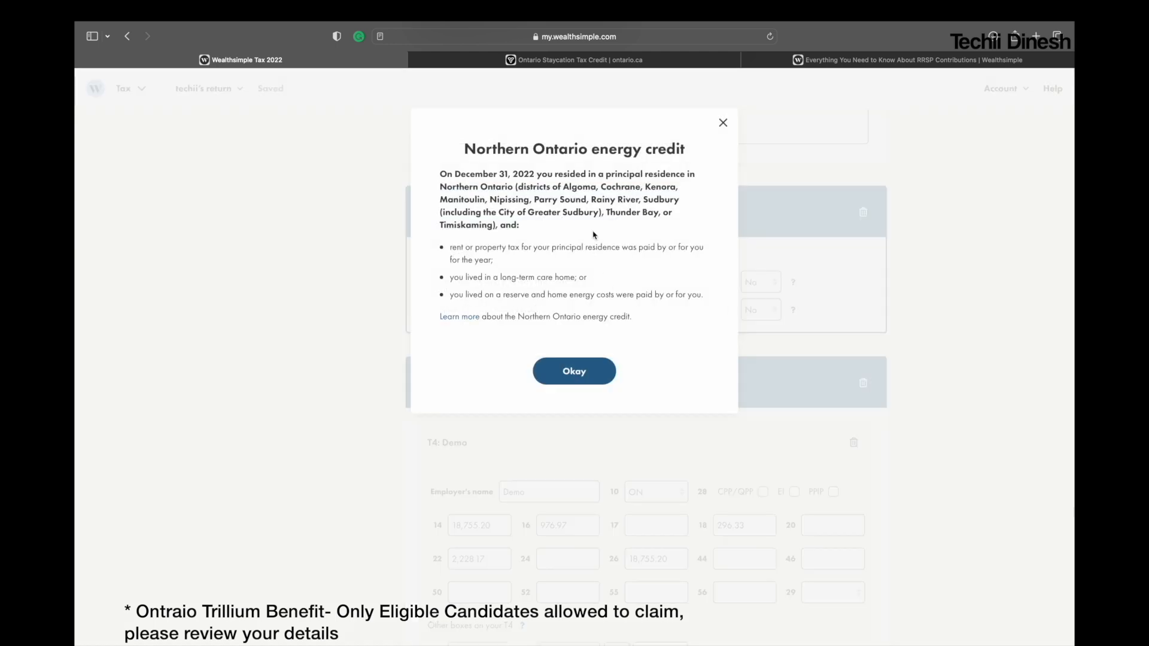
pyautogui.moveTo(517, 187); pyautogui.dragTo(513, 228)
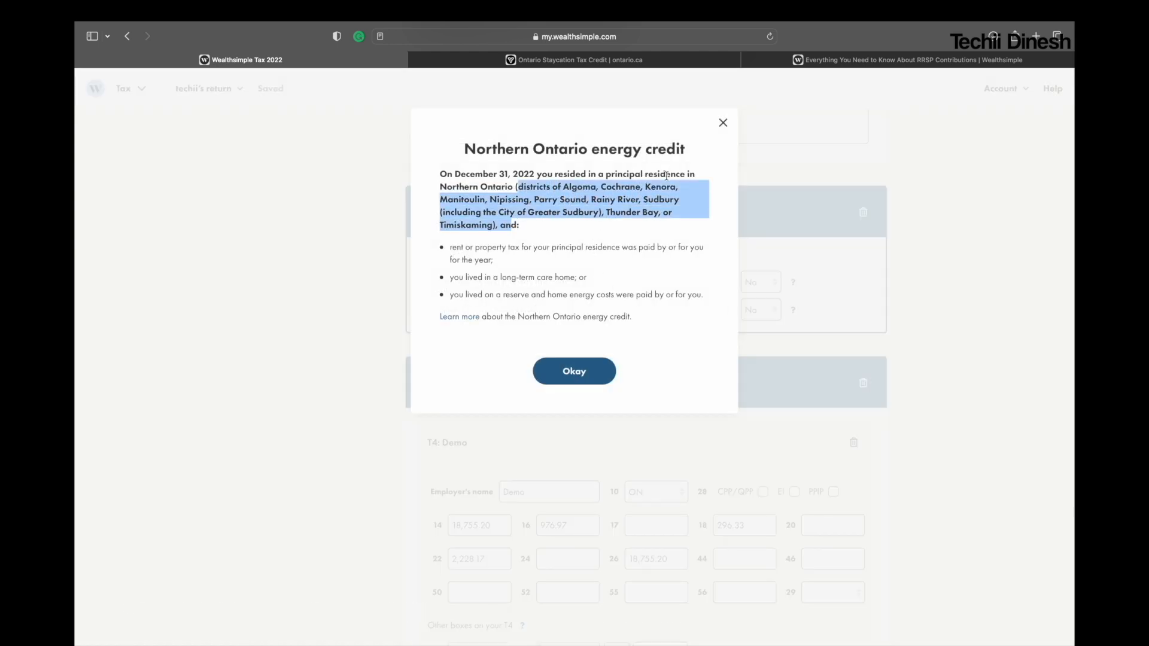
pyautogui.click(574, 371)
# Step: Go over the added forms and the return's summary and documents, and run Review & Optimize on the return
pyautogui.scroll(-15, 651, 372)
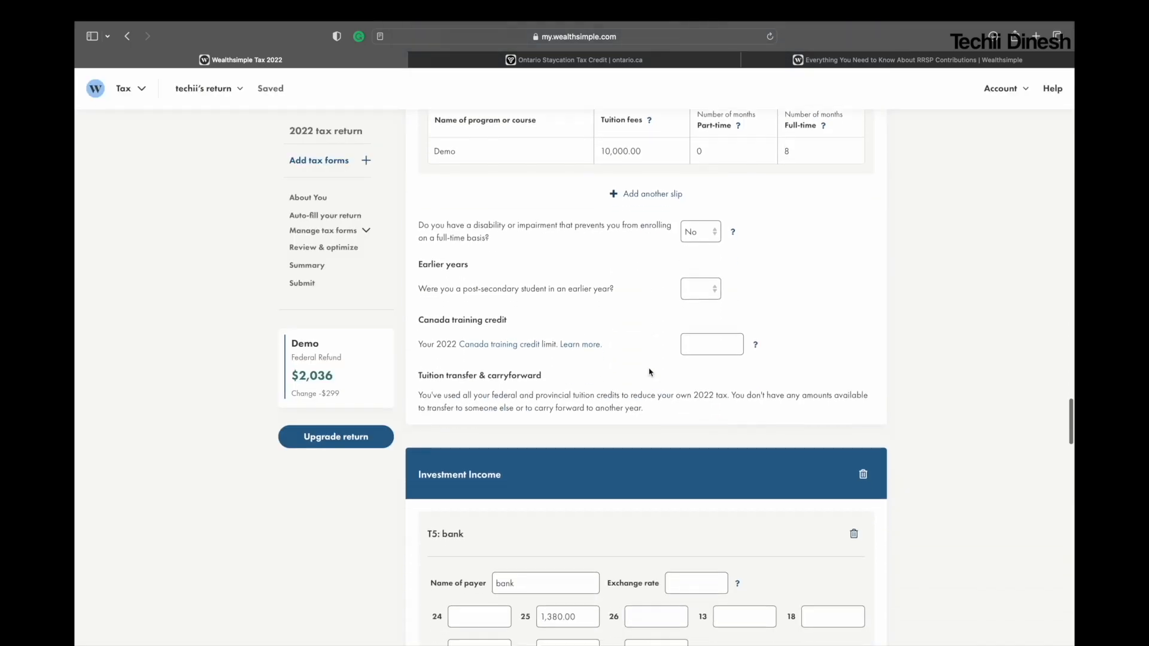
pyautogui.scroll(8, 650, 373)
pyautogui.scroll(-15, 649, 372)
pyautogui.scroll(-3, 649, 371)
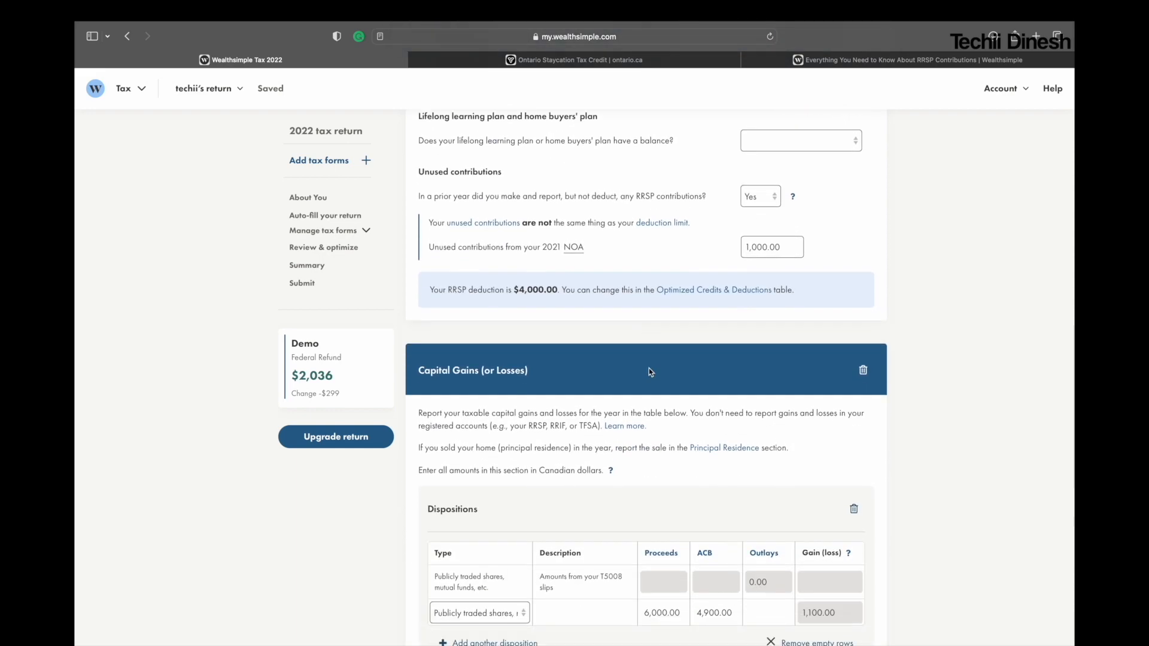
pyautogui.scroll(-15, 740, 472)
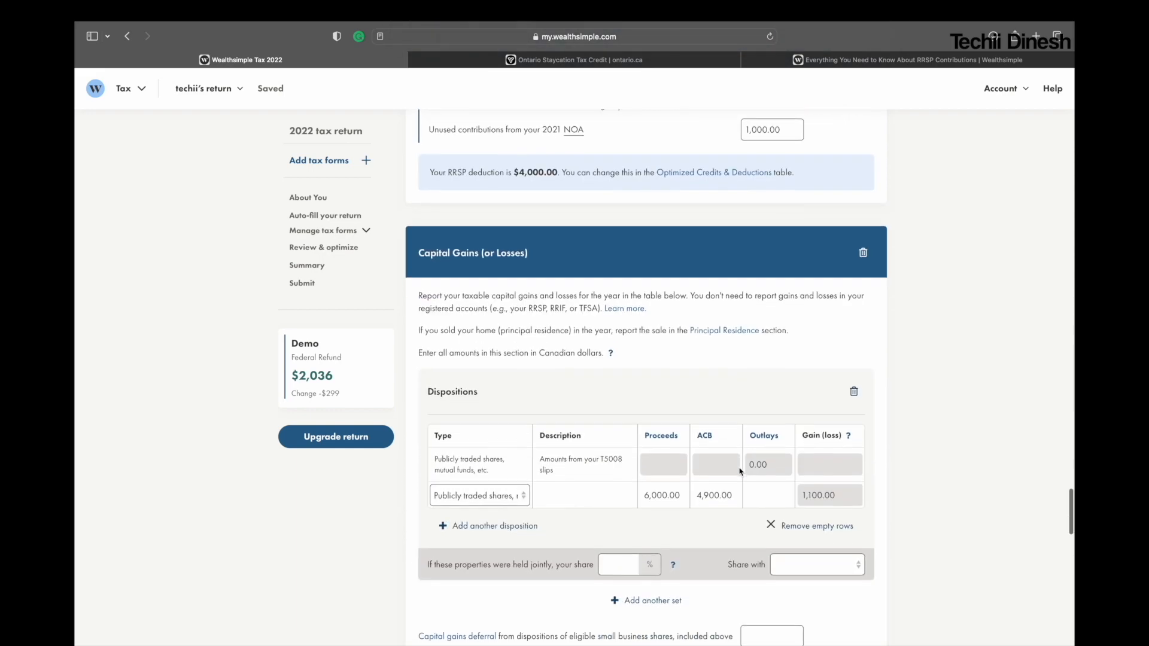
pyautogui.scroll(-7, 740, 472)
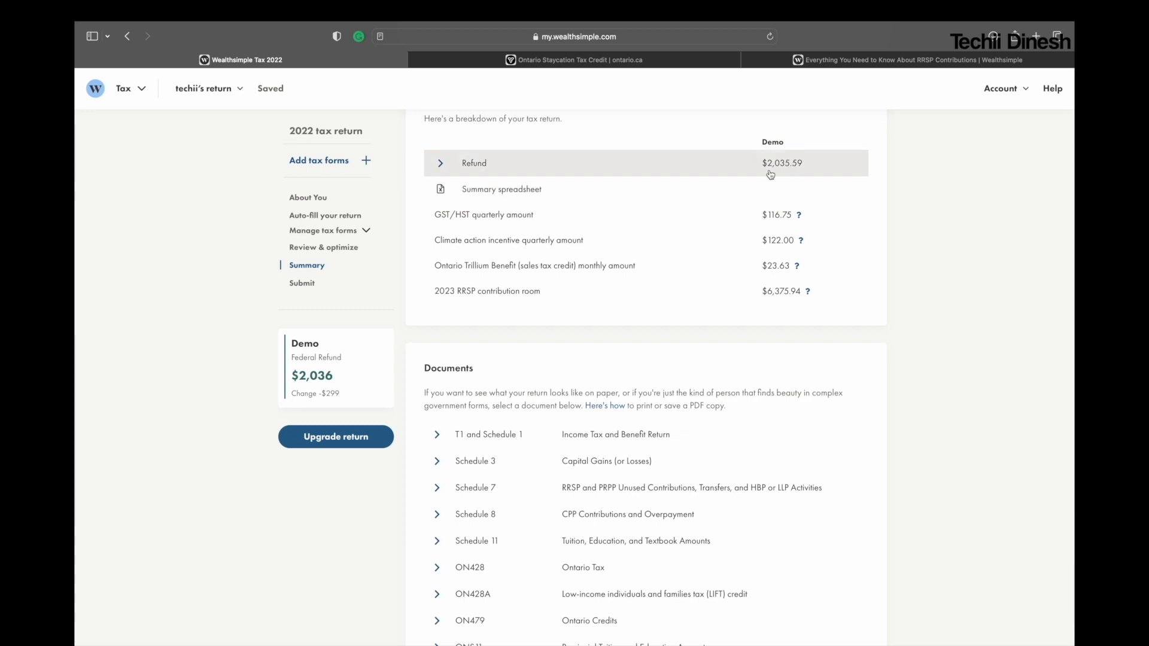
pyautogui.scroll(-6, 696, 317)
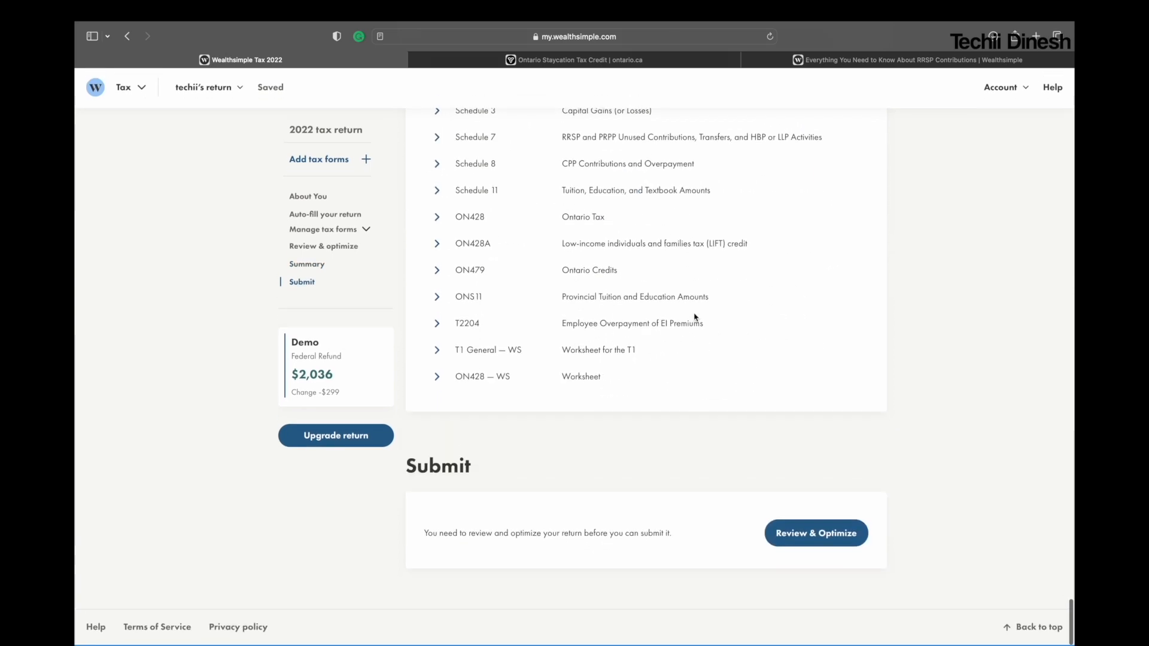
pyautogui.click(825, 542)
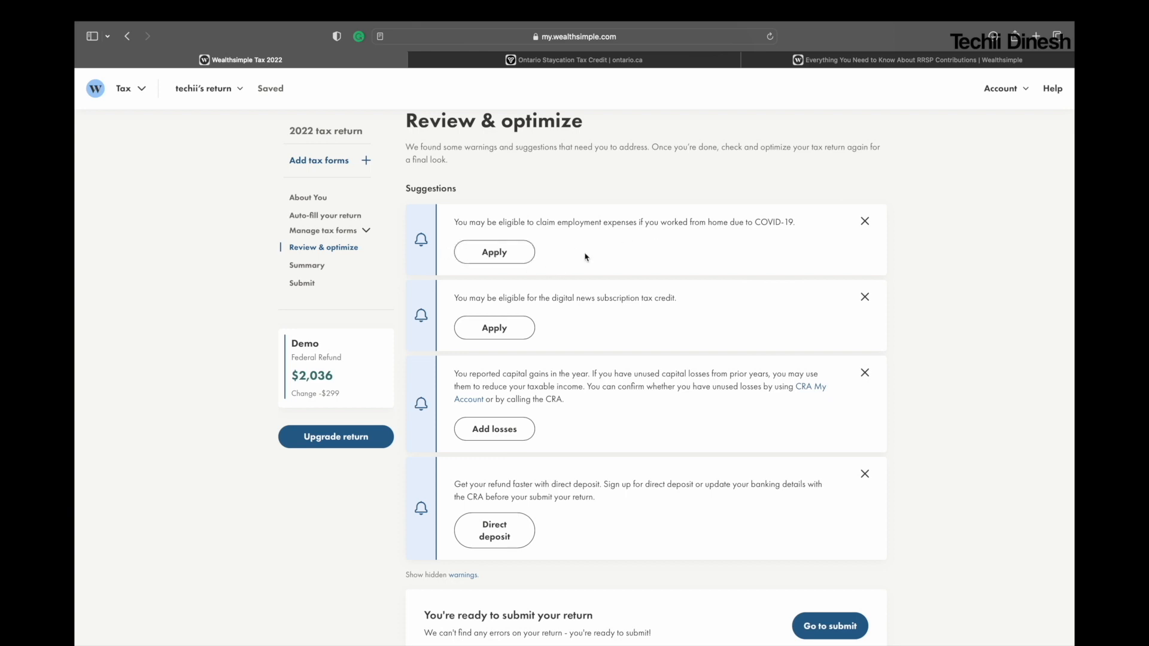
# Step: Apply the COVID-19 employment expenses suggestion and keep "I worked from home due to COVID-19" and "I normally work from home" selected
pyautogui.click(503, 258)
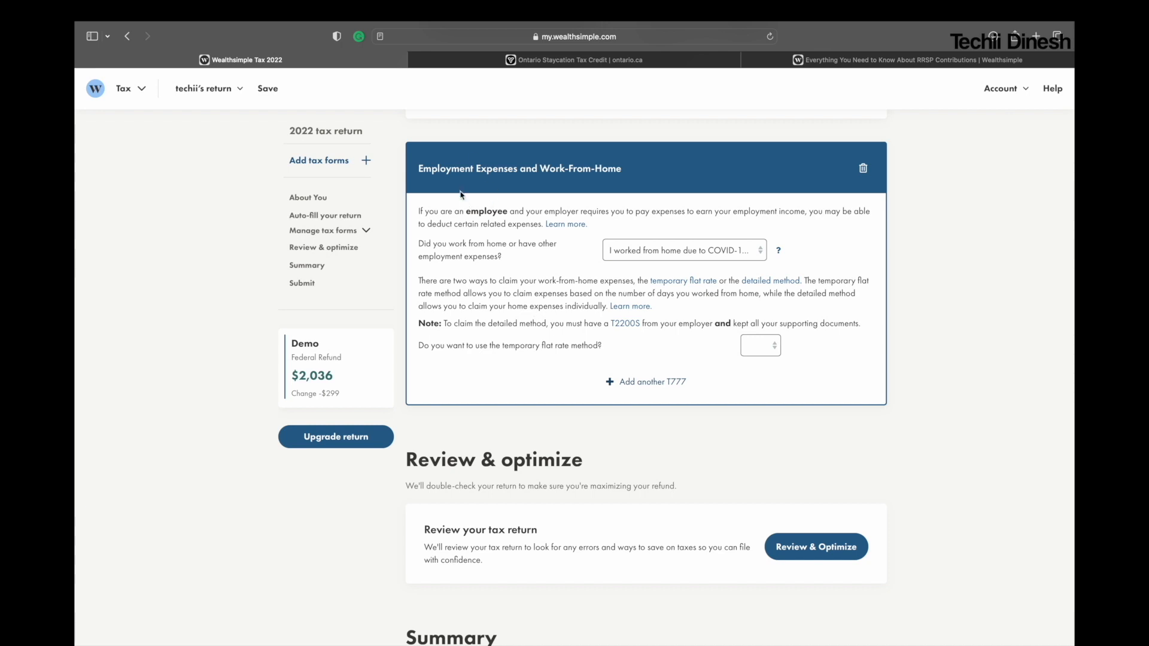
pyautogui.click(669, 255)
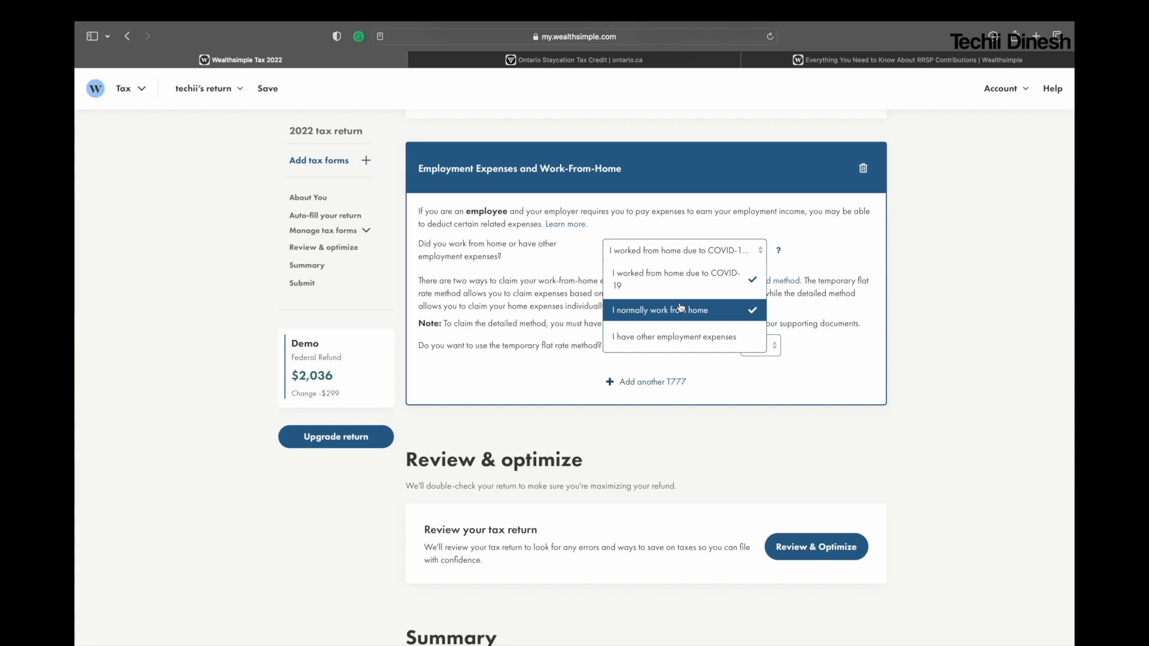
pyautogui.click(675, 274)
pyautogui.click(675, 275)
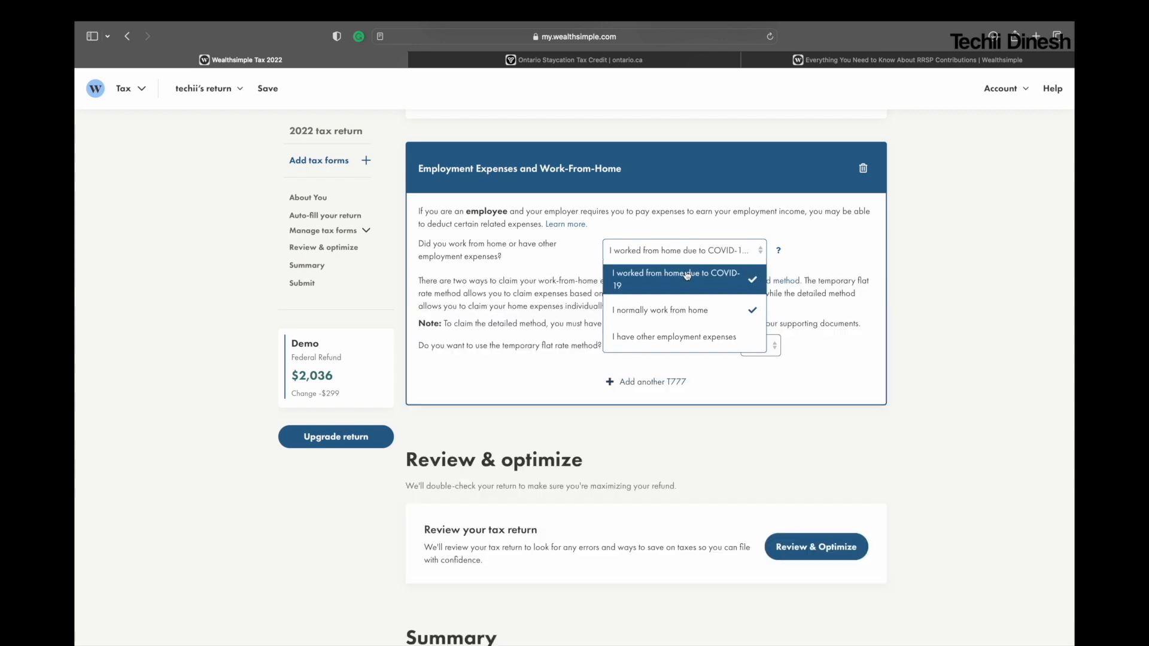
pyautogui.click(547, 258)
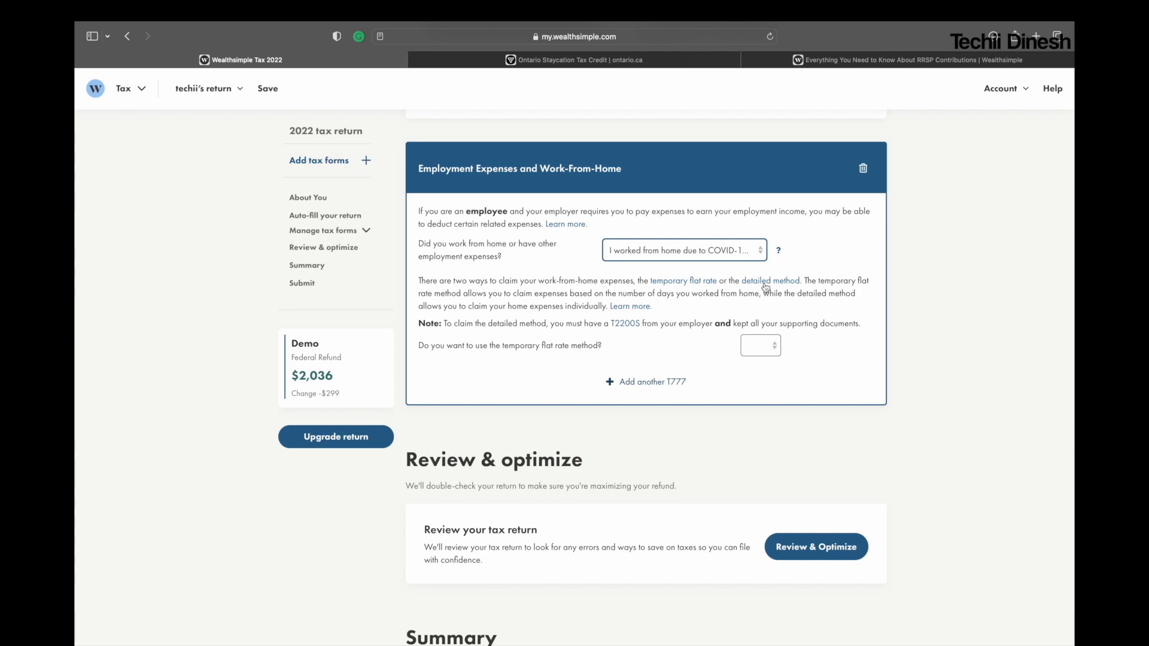
# Step: Read the explanation of the temporary flat rate method for working from home, then dismiss it
pyautogui.click(698, 282)
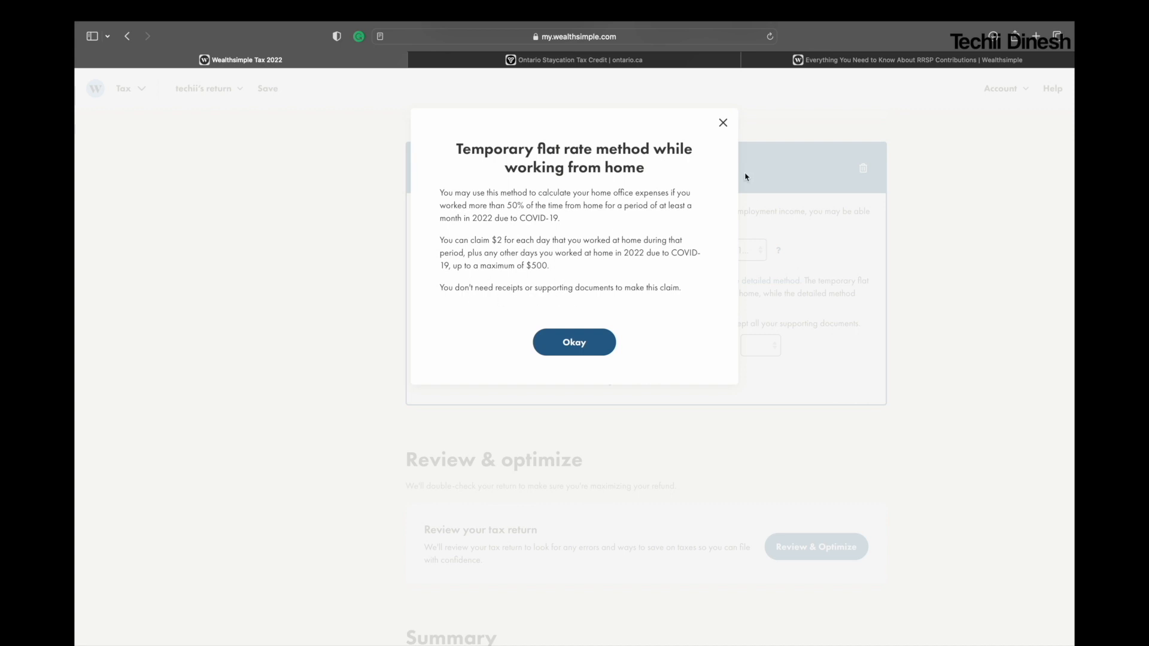
pyautogui.click(723, 123)
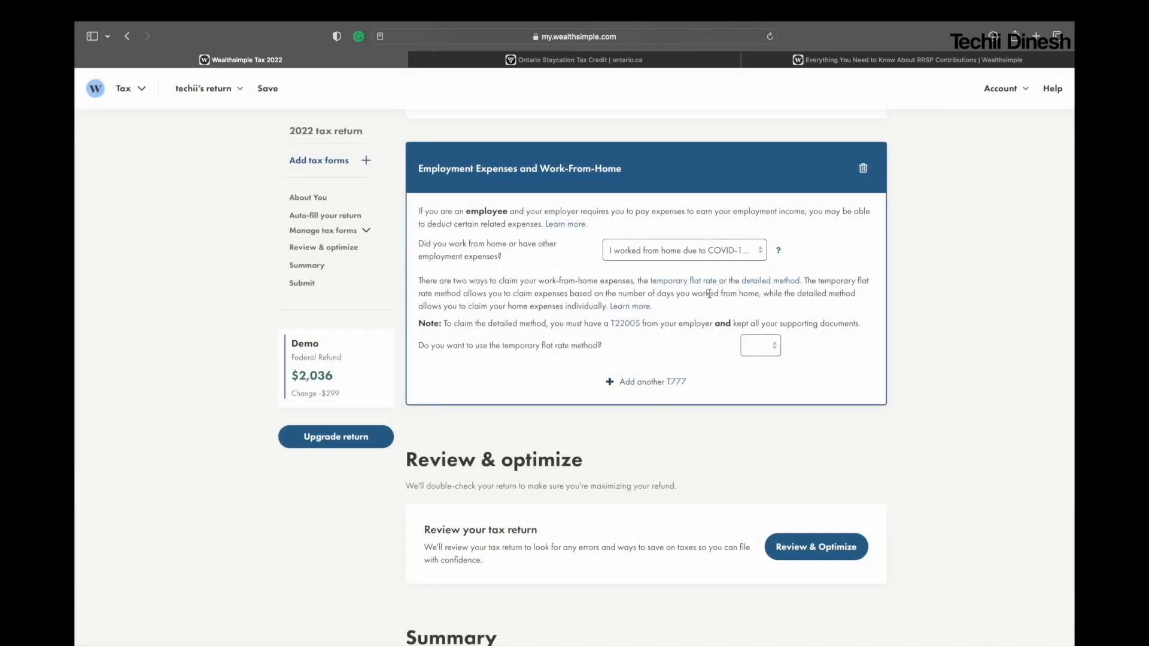
# Step: Choose Yes for the temporary flat rate method and enter 50 days worked from home in 2022 due to COVID-19
pyautogui.click(663, 251)
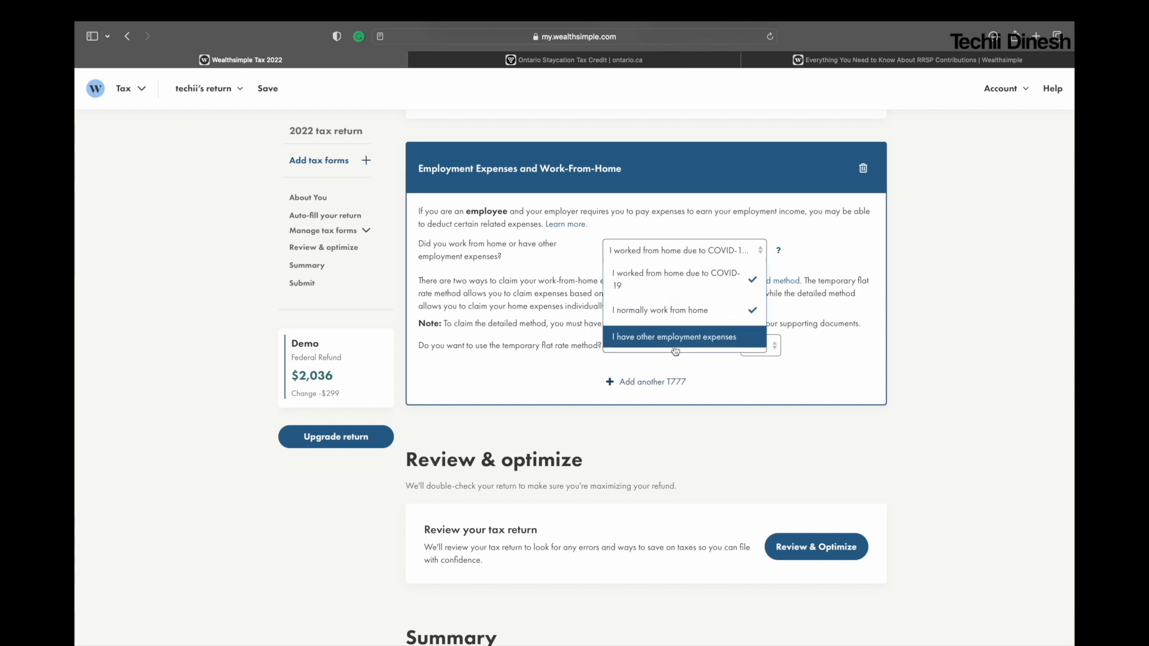
pyautogui.click(754, 414)
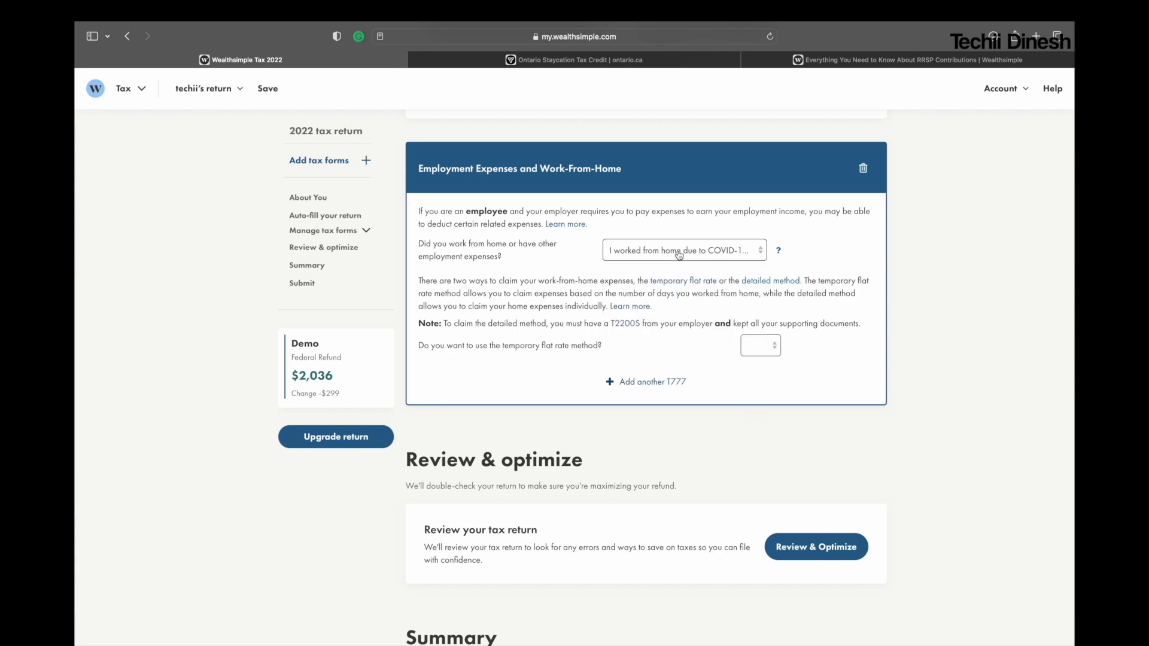
pyautogui.click(754, 359)
pyautogui.click(757, 354)
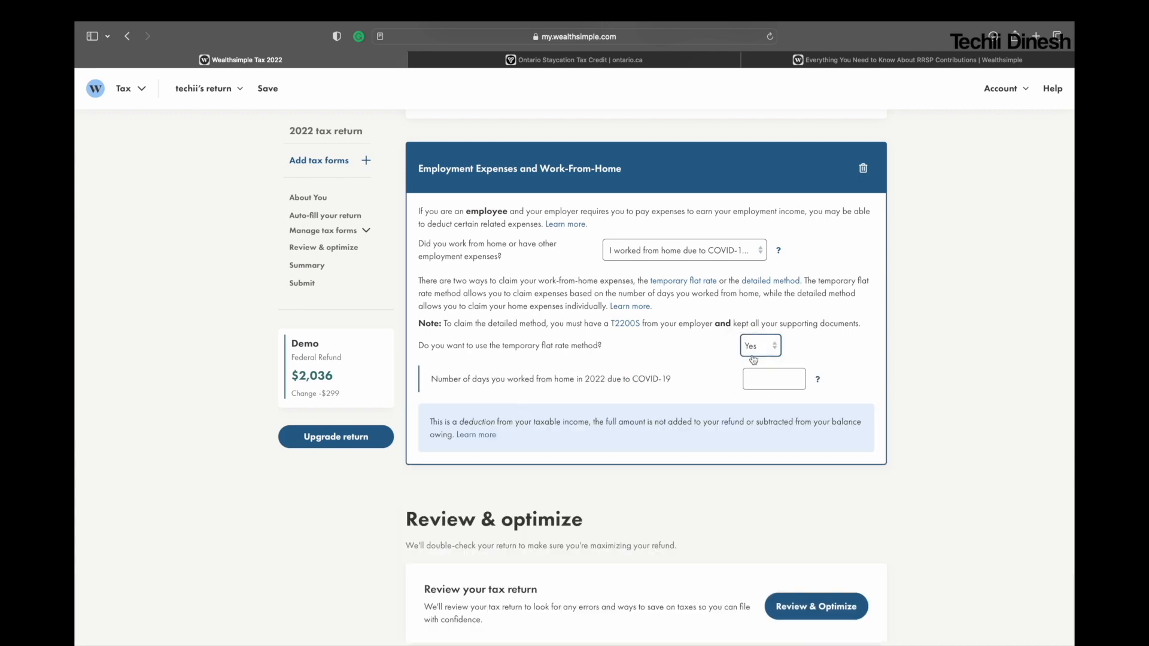
pyautogui.click(761, 373)
pyautogui.write('50')
pyautogui.click(856, 367)
# Step: Run Review & Optimize on the return again and dismiss the unused capital losses and GST/HST rebate suggestions
pyautogui.scroll(-5, 830, 403)
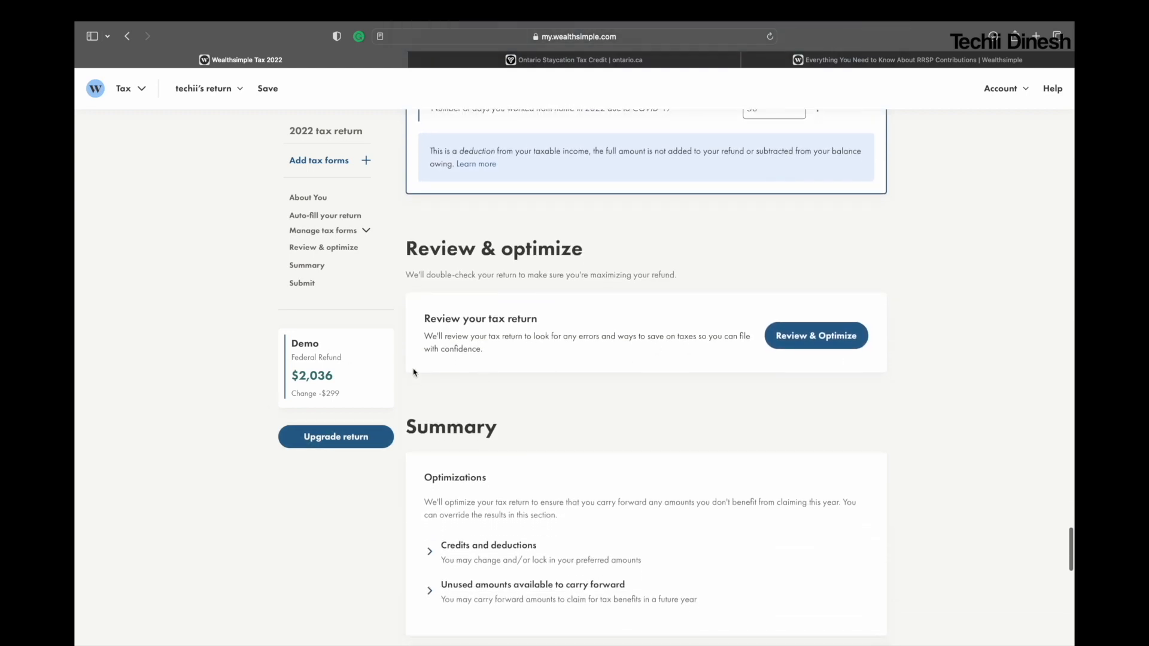
pyautogui.scroll(-2, 713, 419)
pyautogui.click(838, 276)
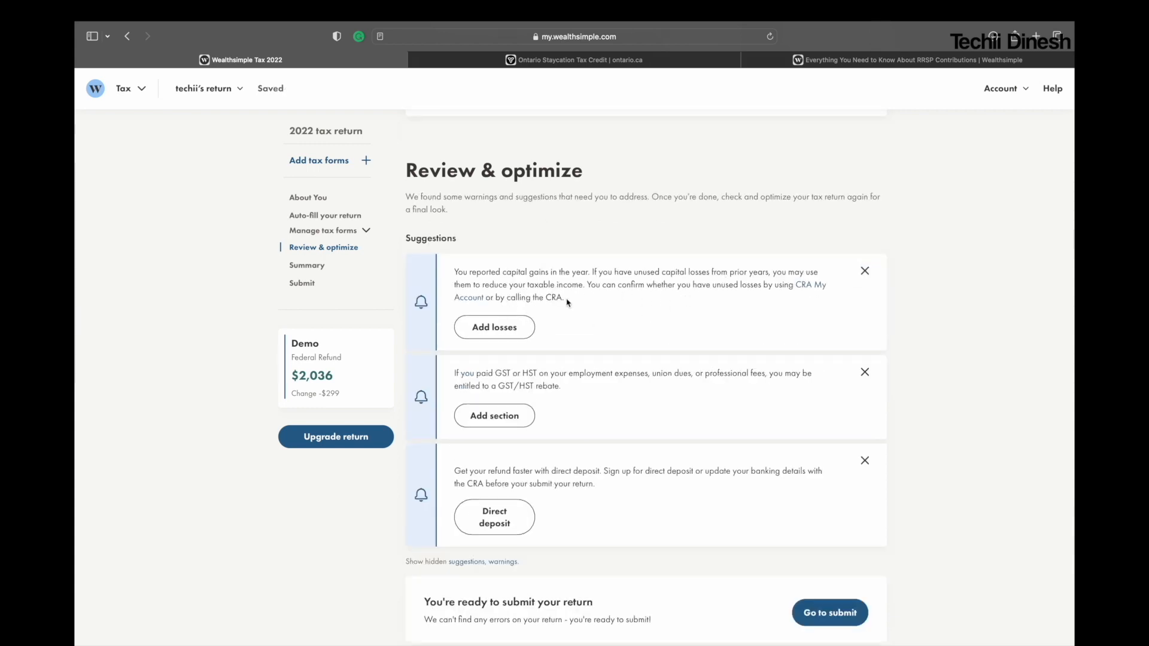
pyautogui.click(865, 271)
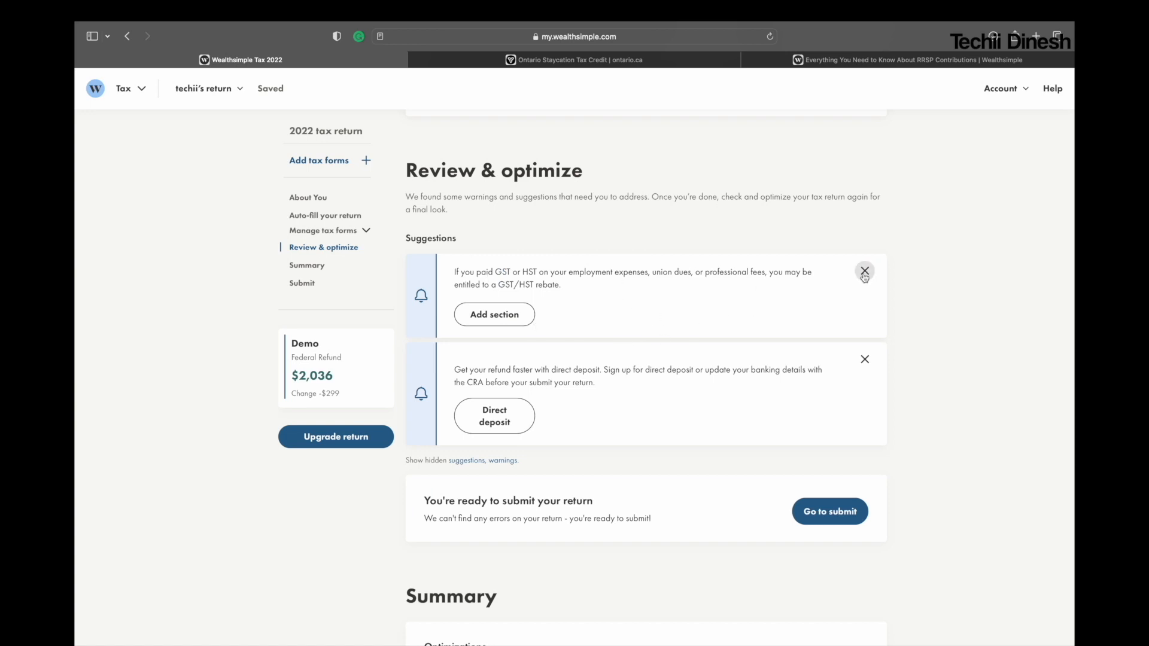
pyautogui.click(865, 270)
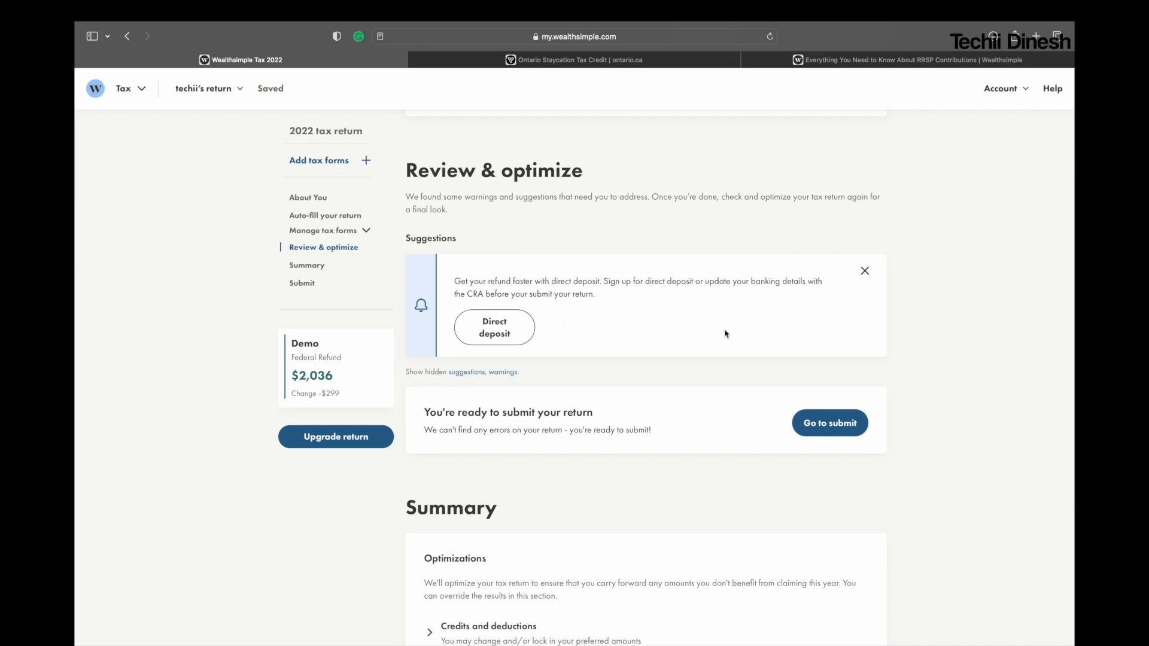
# Step: Open the CRA direct deposit page by agreeing to its terms, close it and go to the tax return's Submit section
pyautogui.click(481, 335)
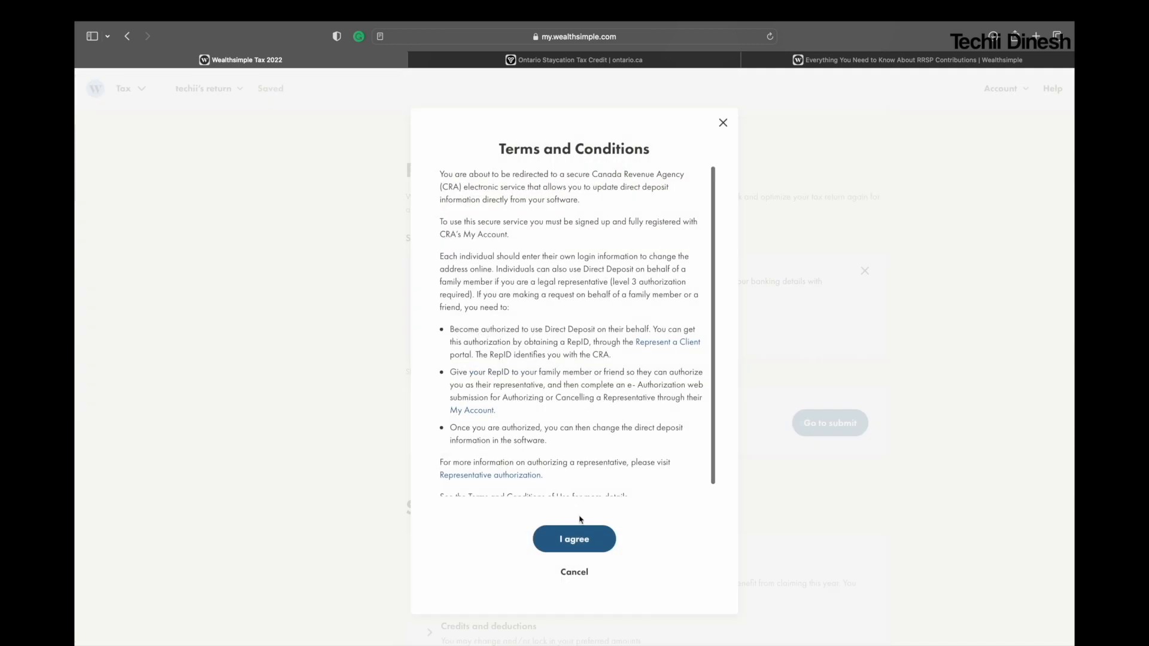
pyautogui.click(574, 541)
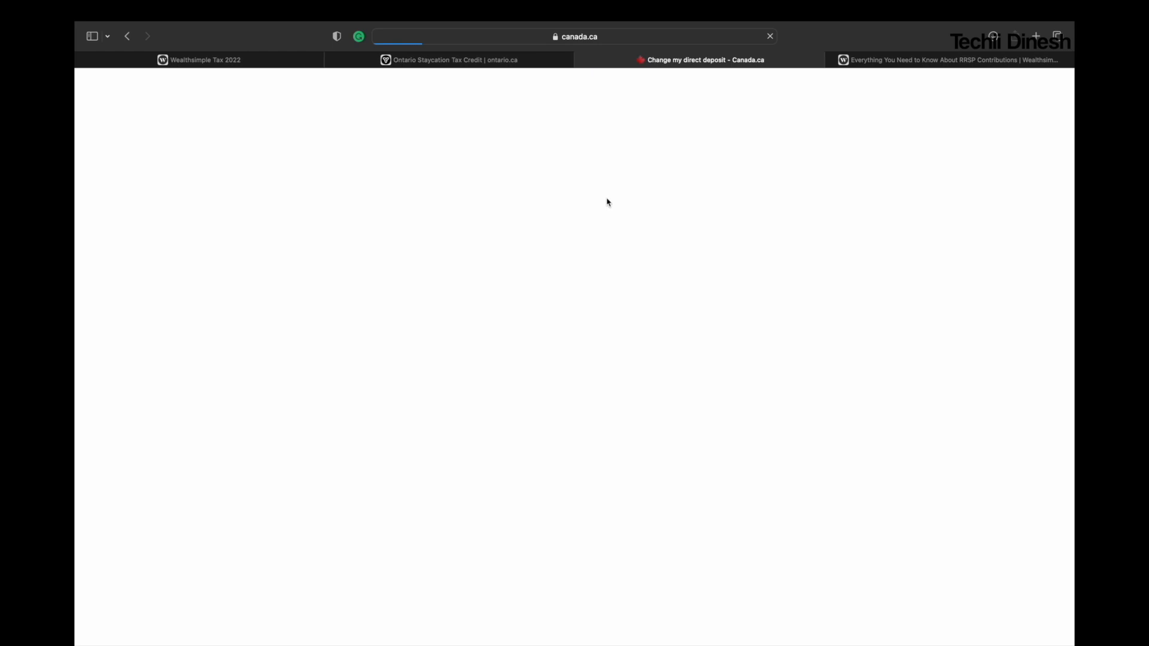
pyautogui.click(582, 60)
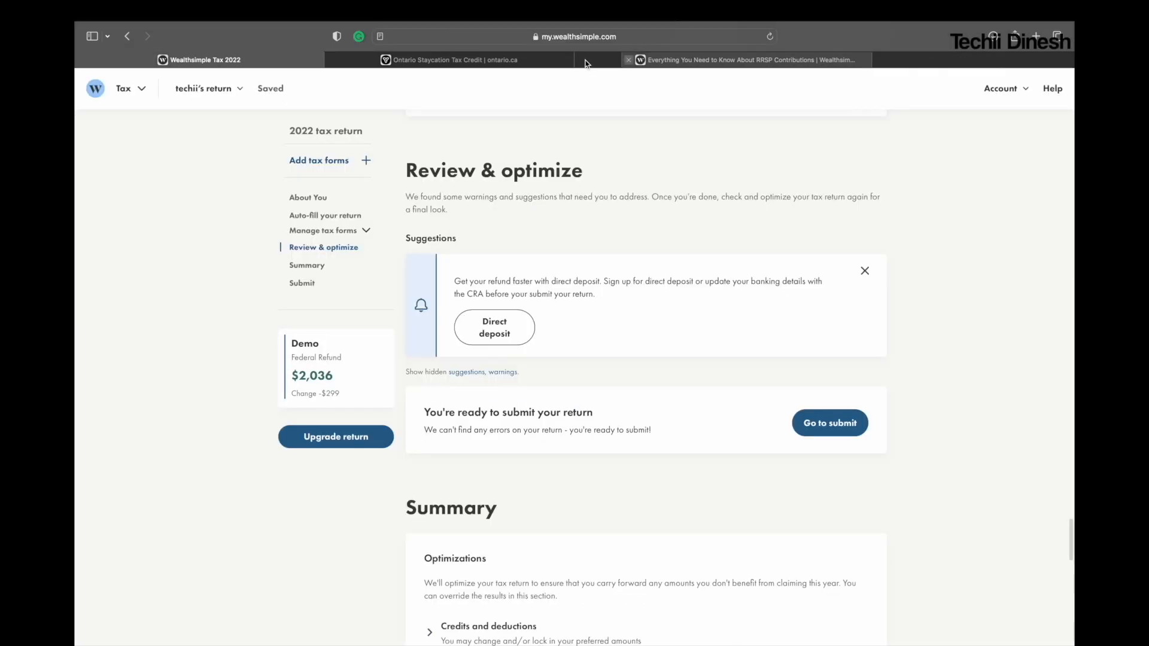
pyautogui.scroll(-15, 644, 347)
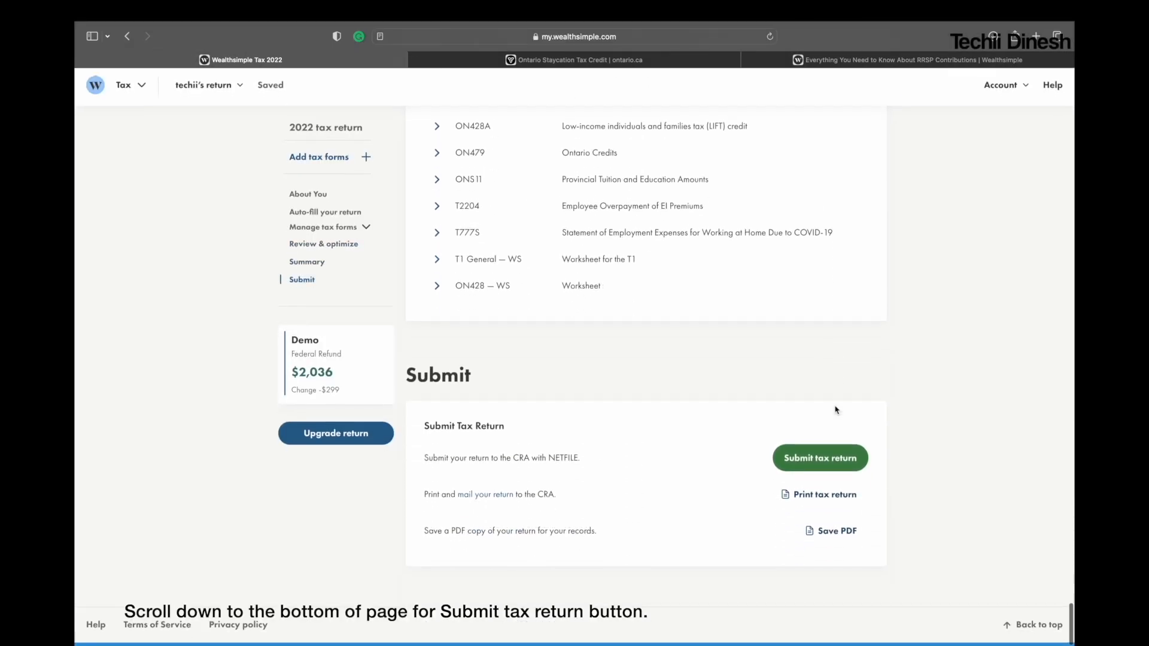